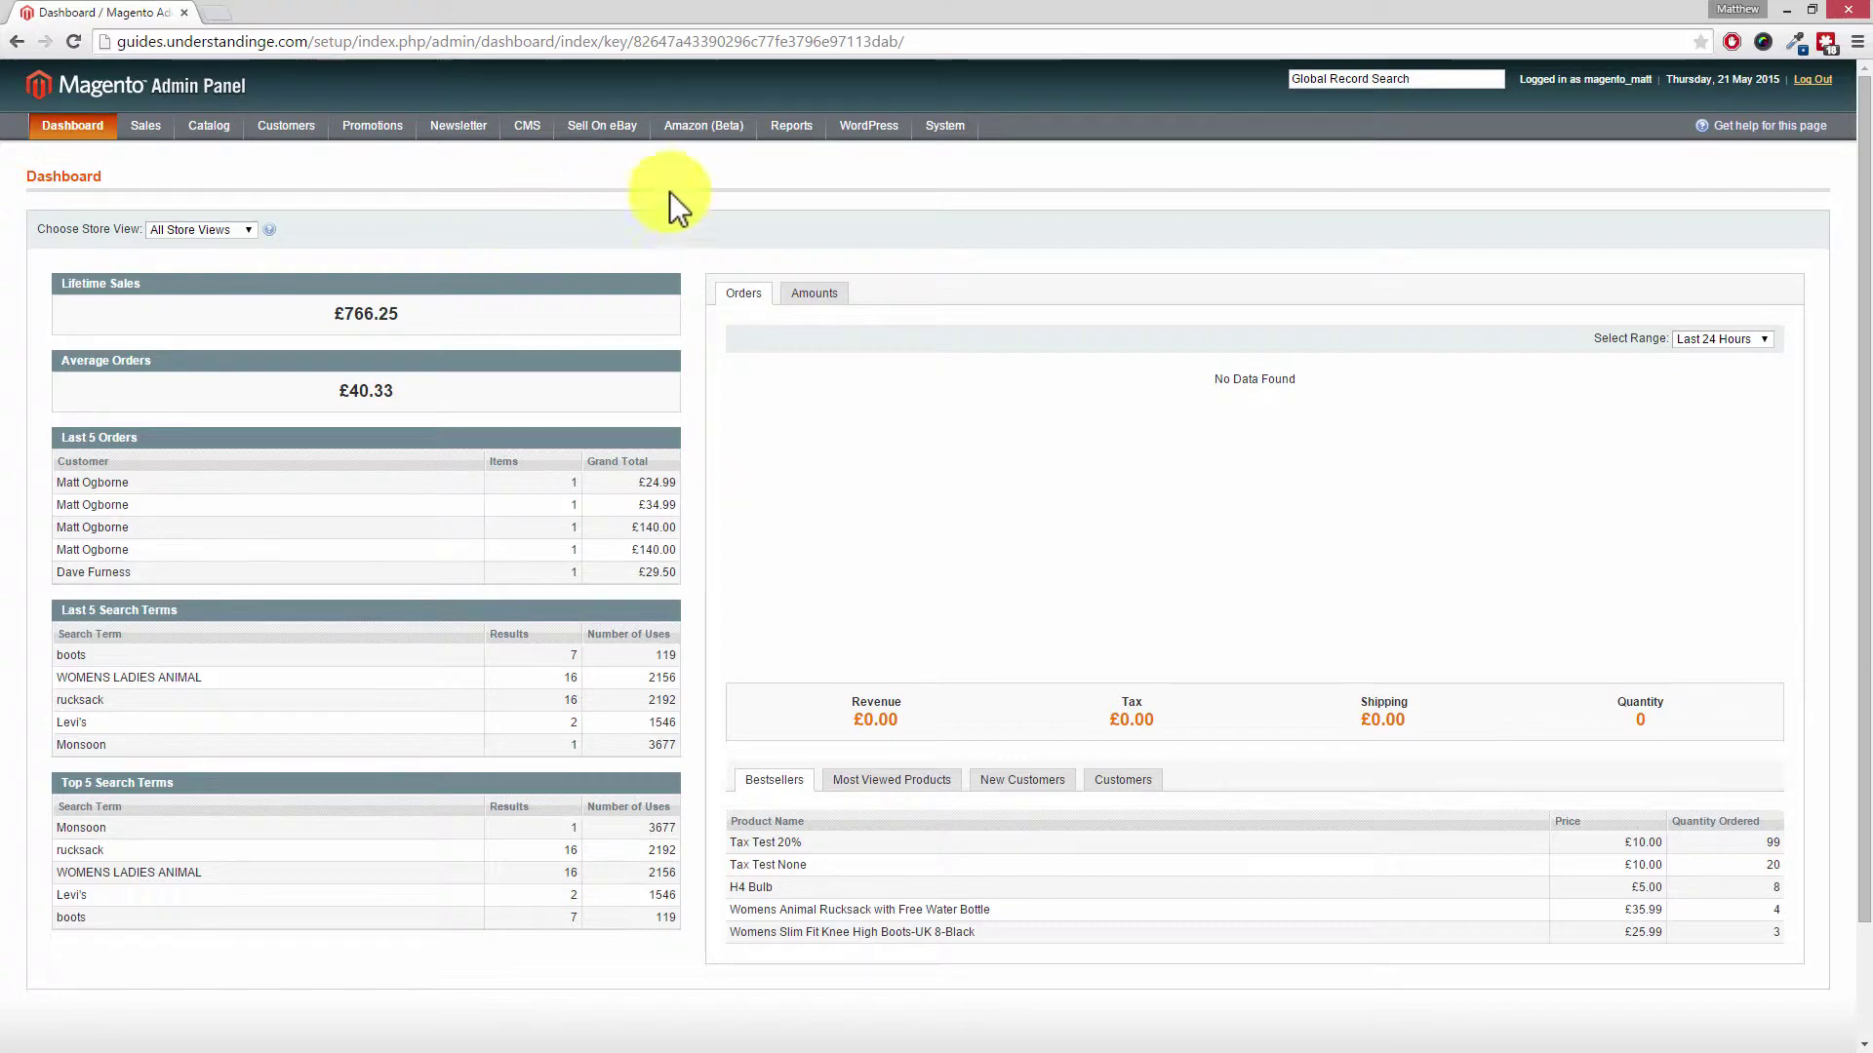
Open the general system configuration, collapse Locale Options and expand Store Information to review the store's name, telephone and contact address
mouse_move(945, 124)
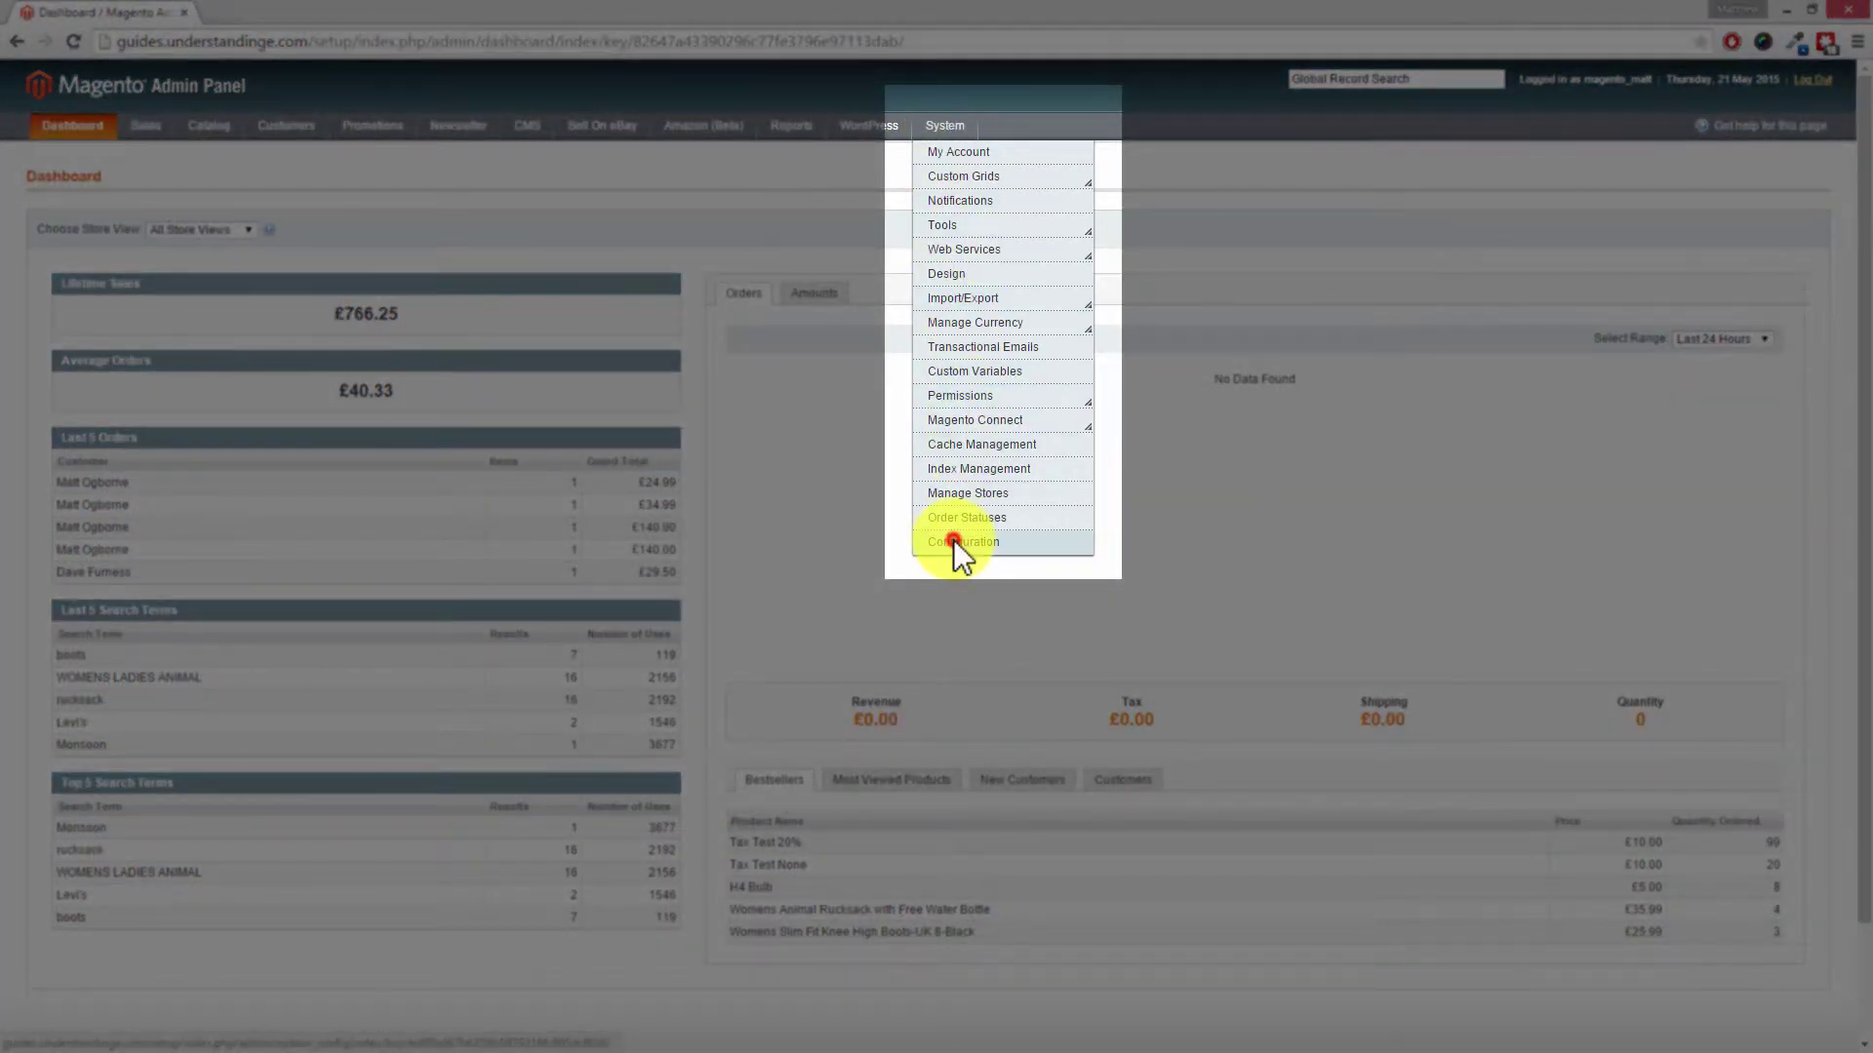
click(952, 540)
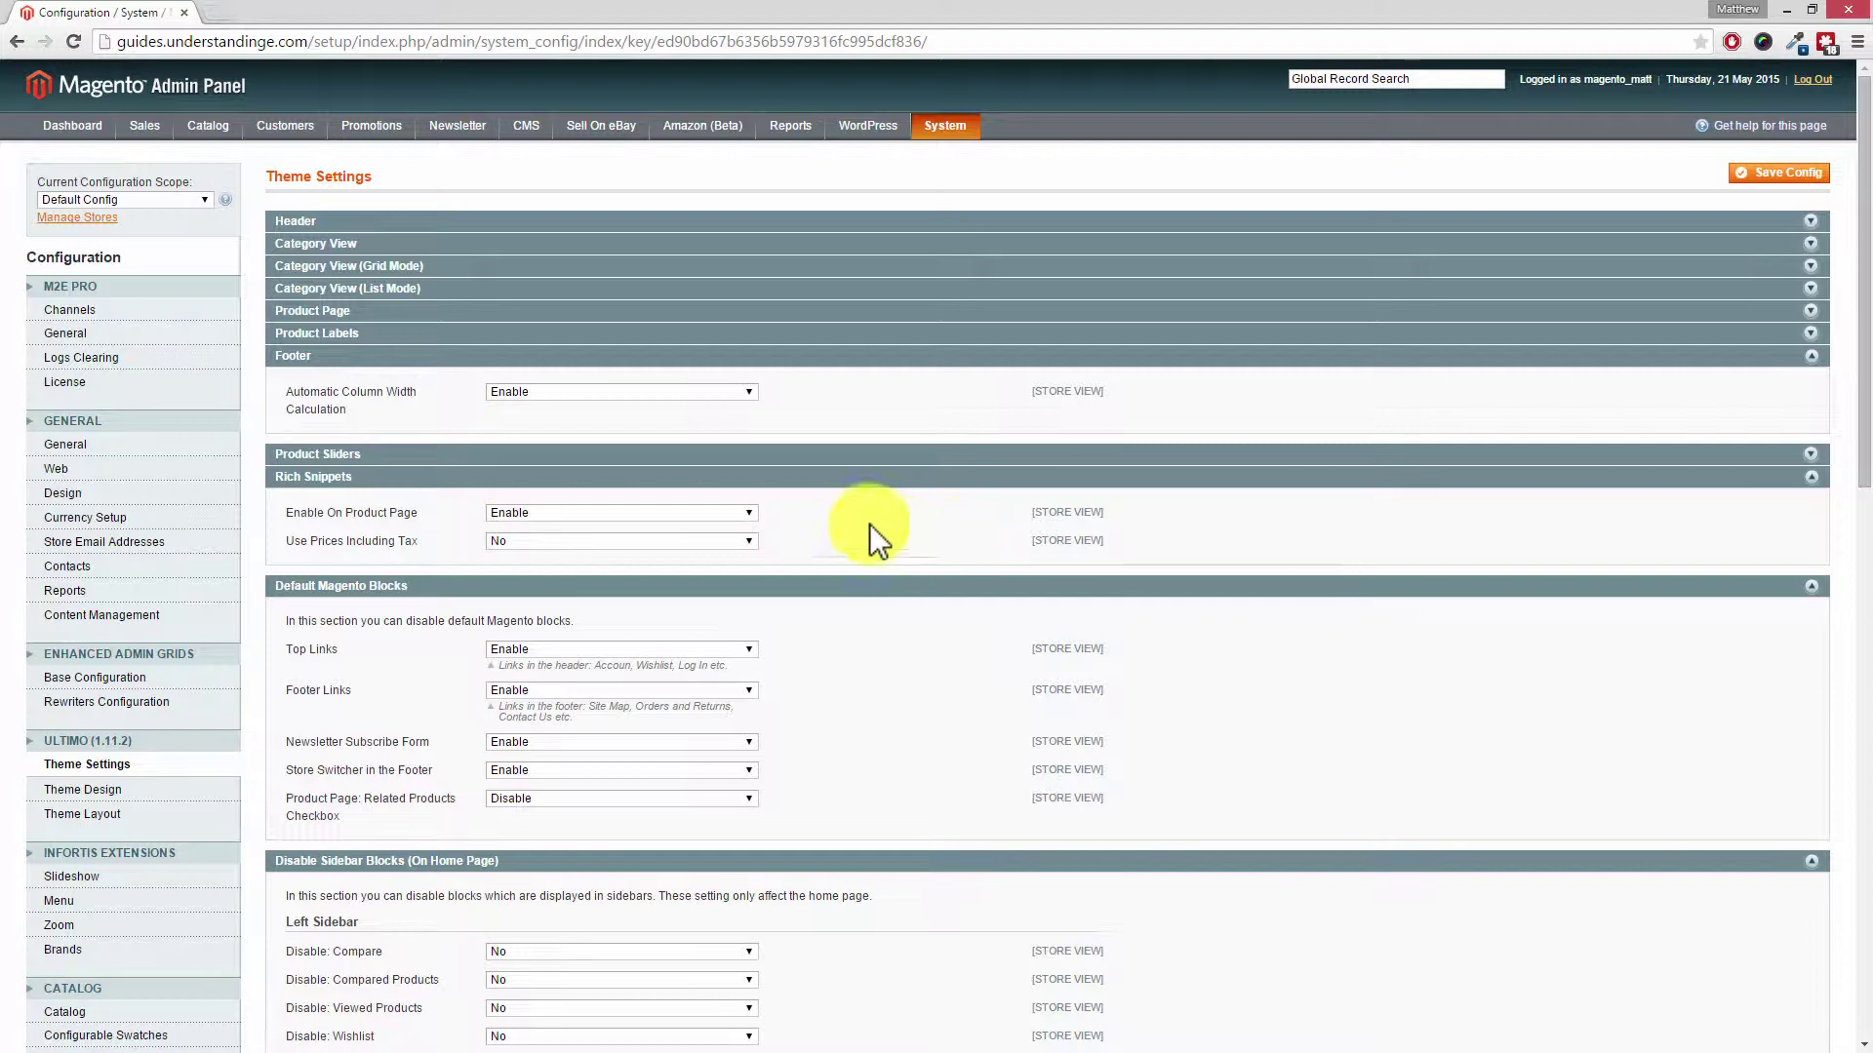
click(90, 444)
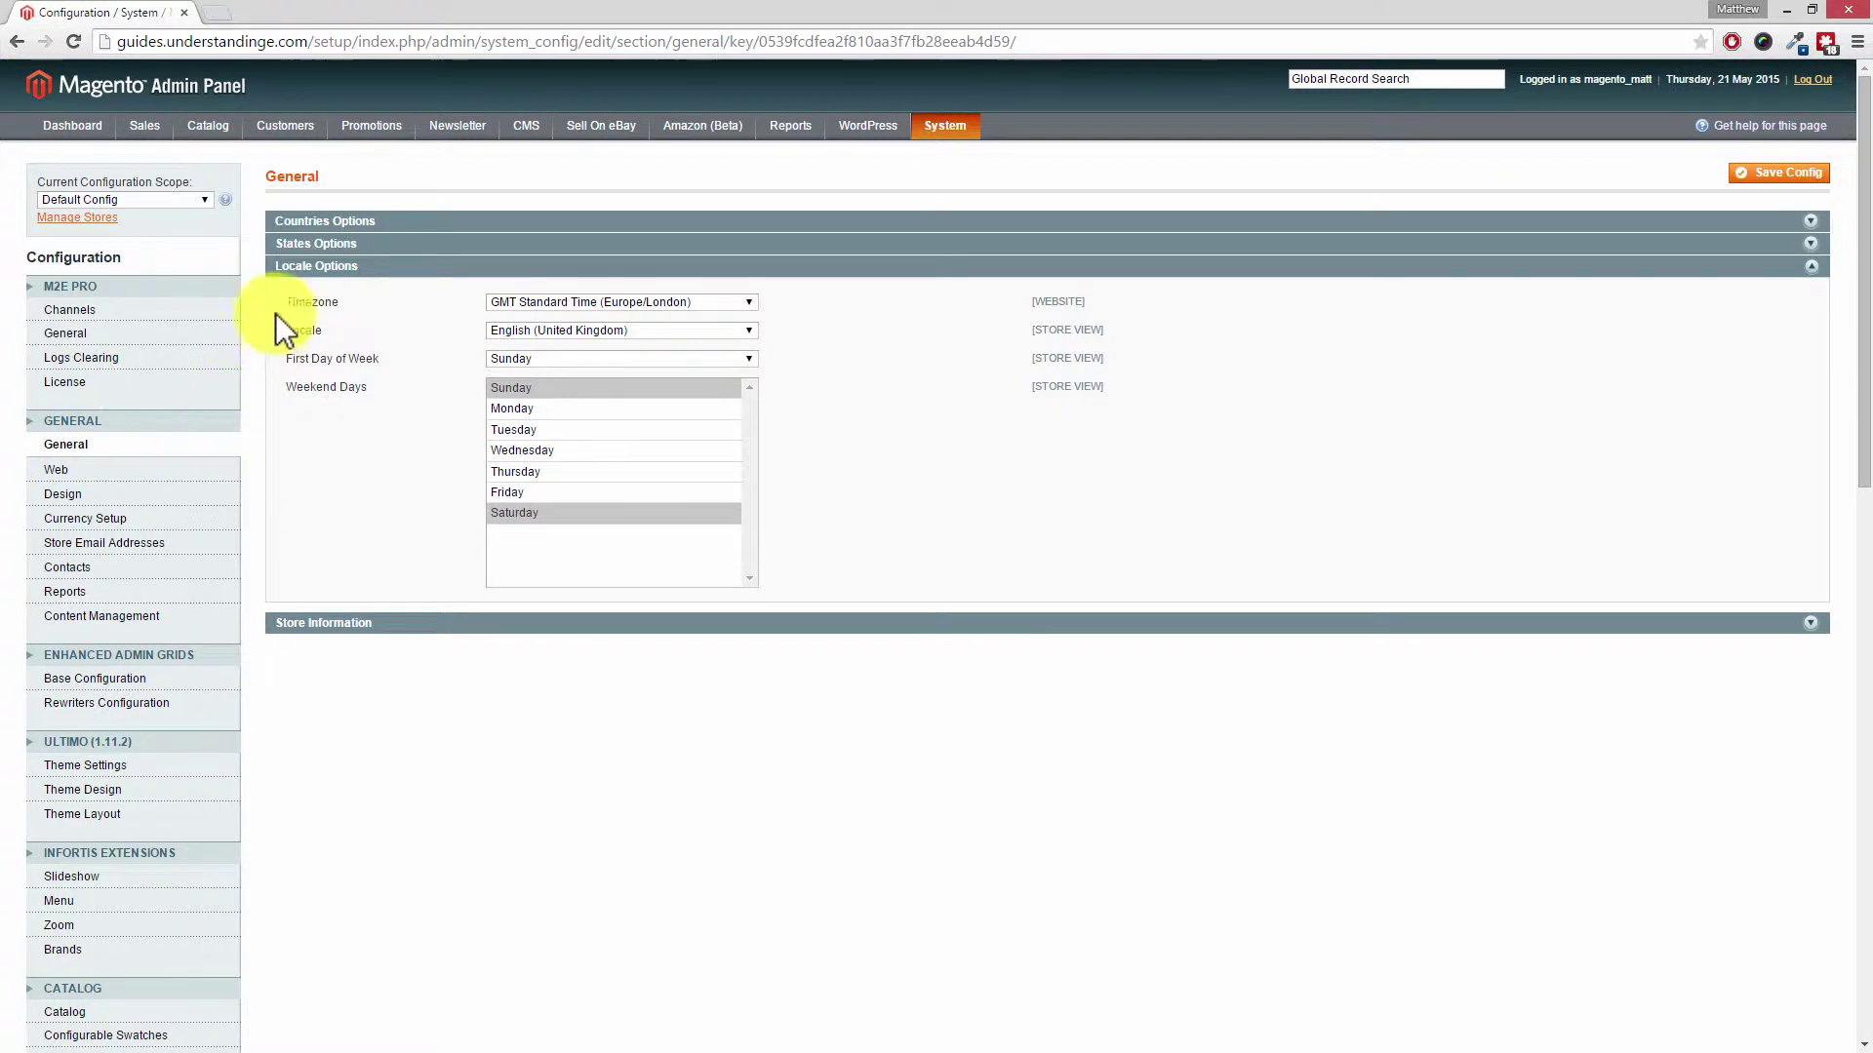
click(294, 265)
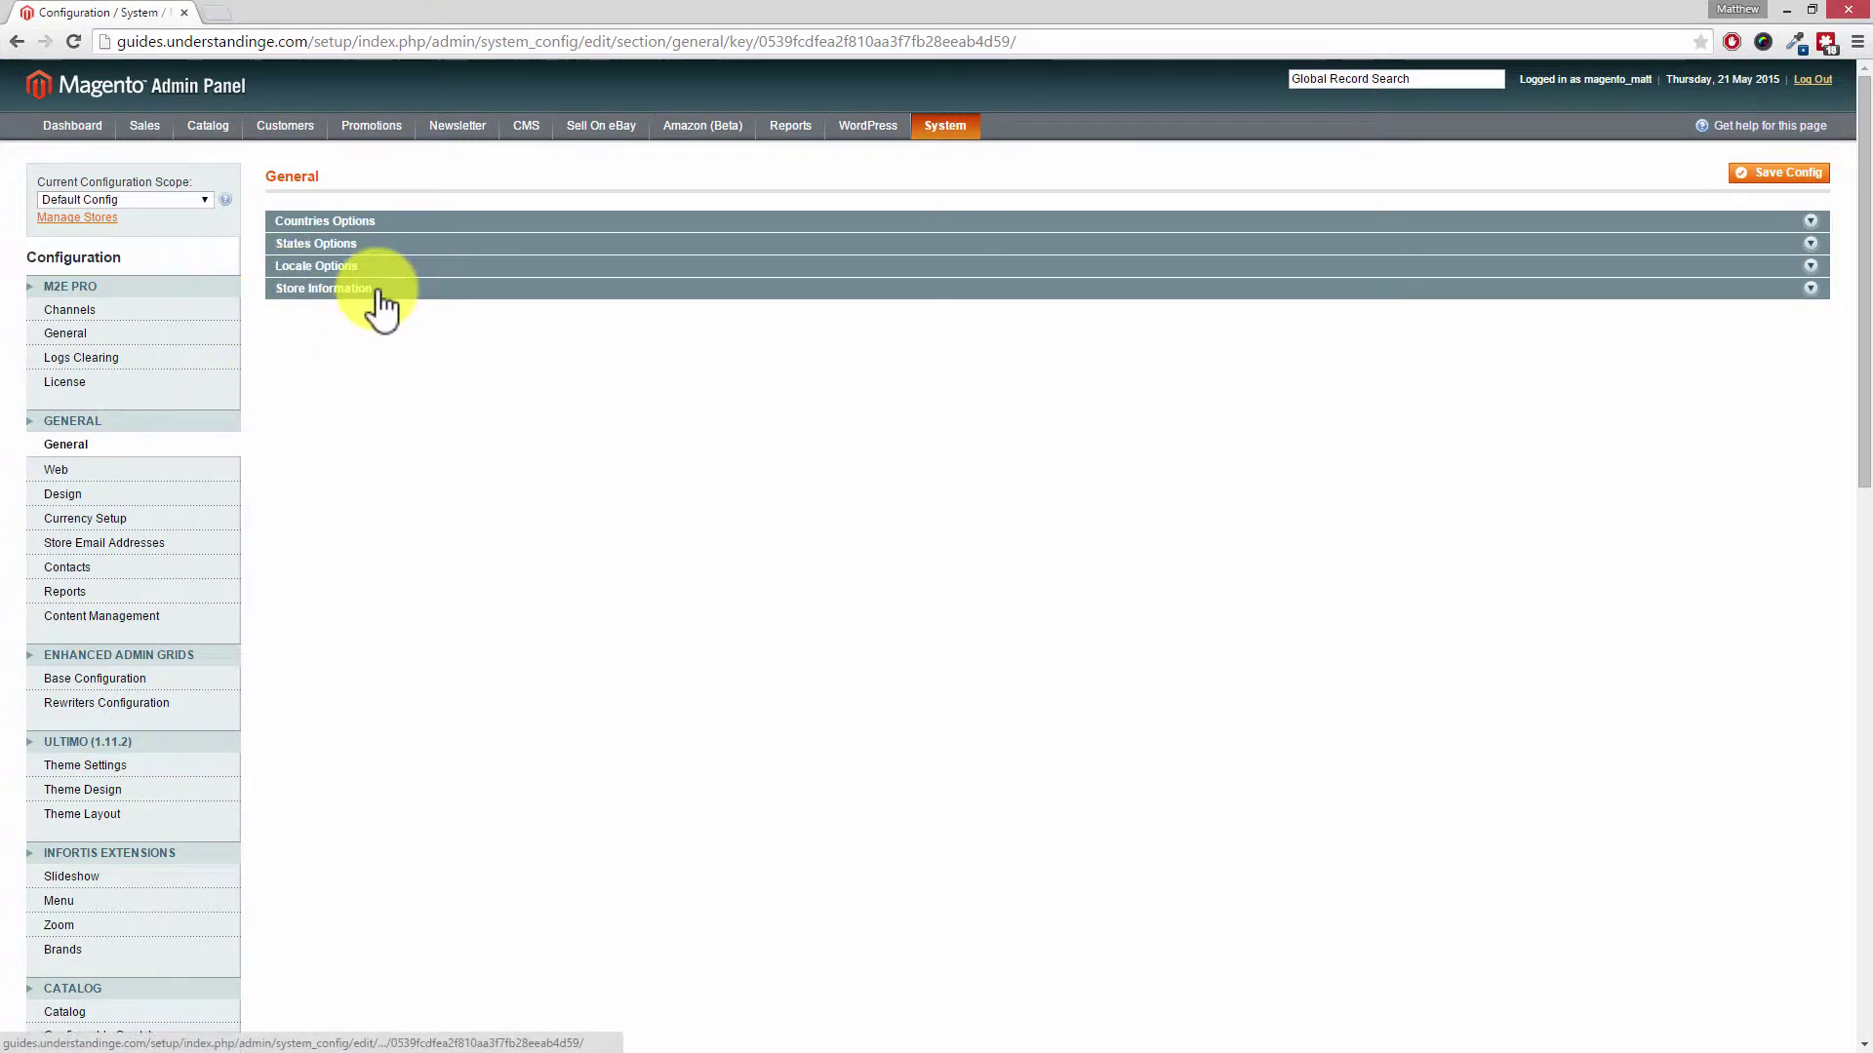
click(555, 288)
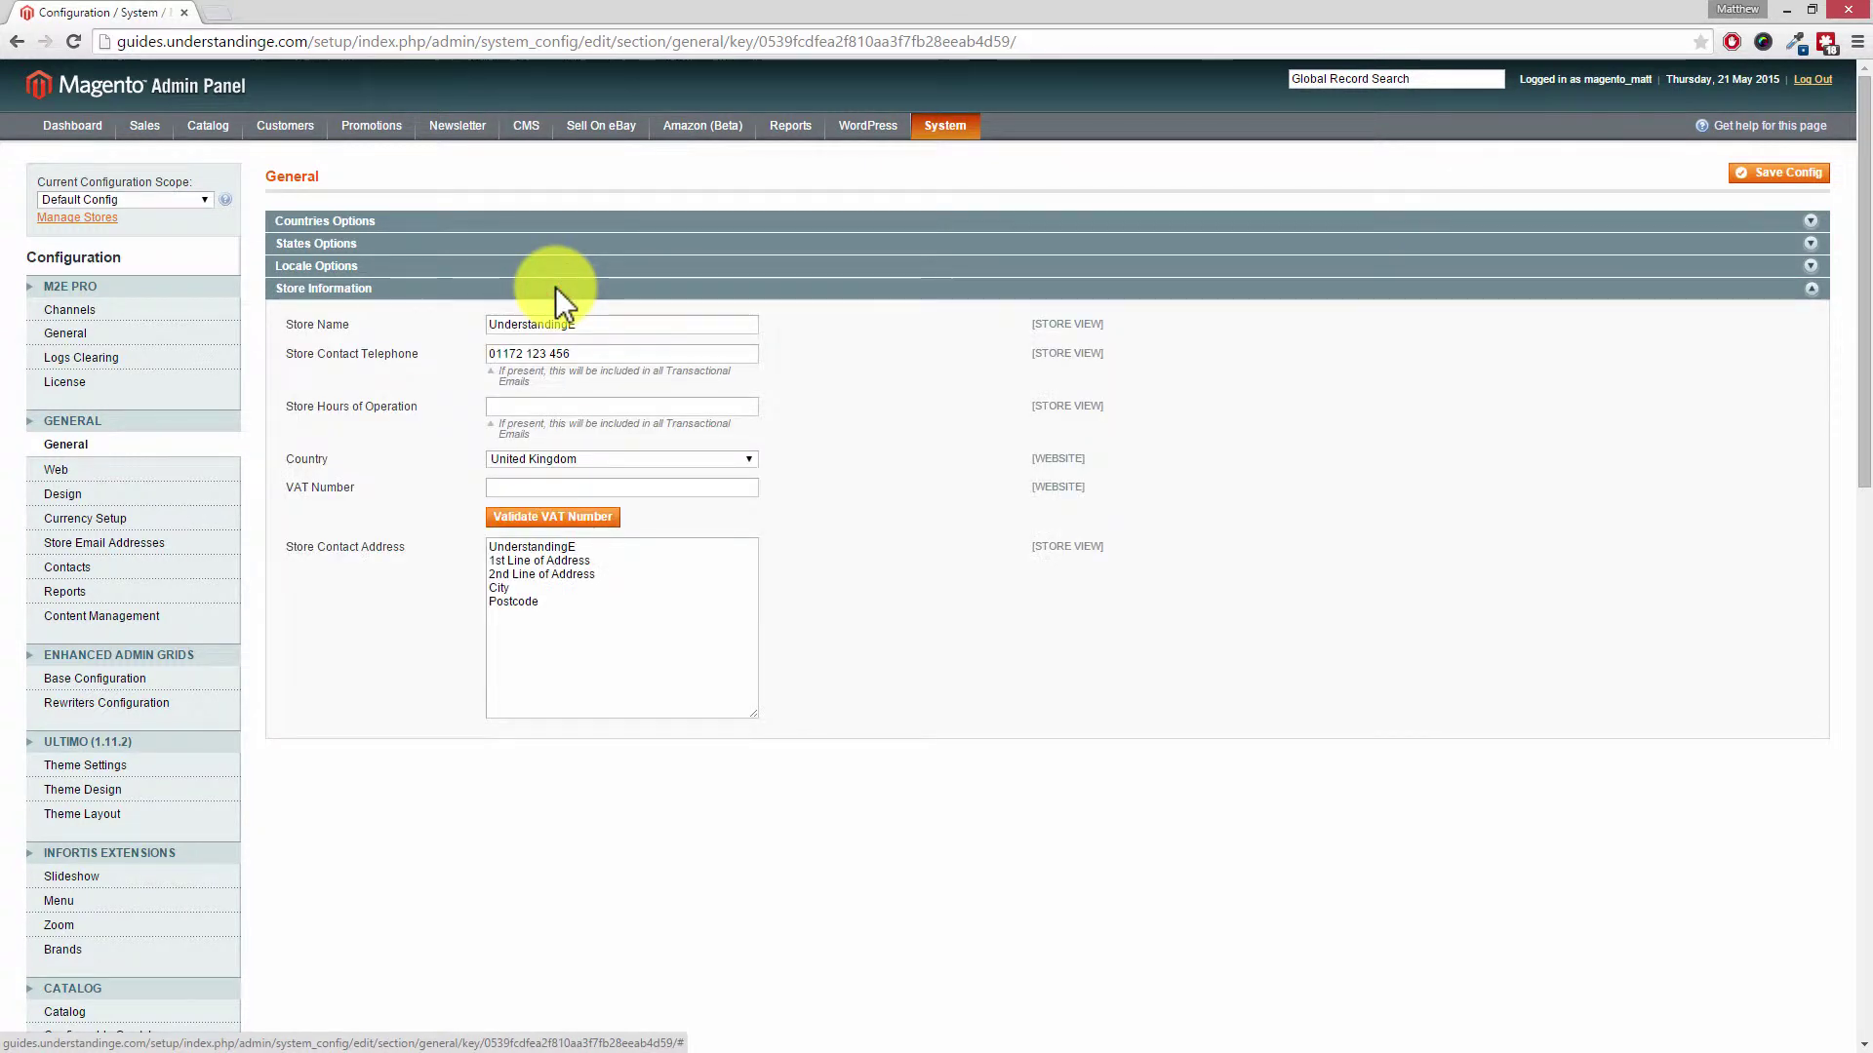
click(572, 603)
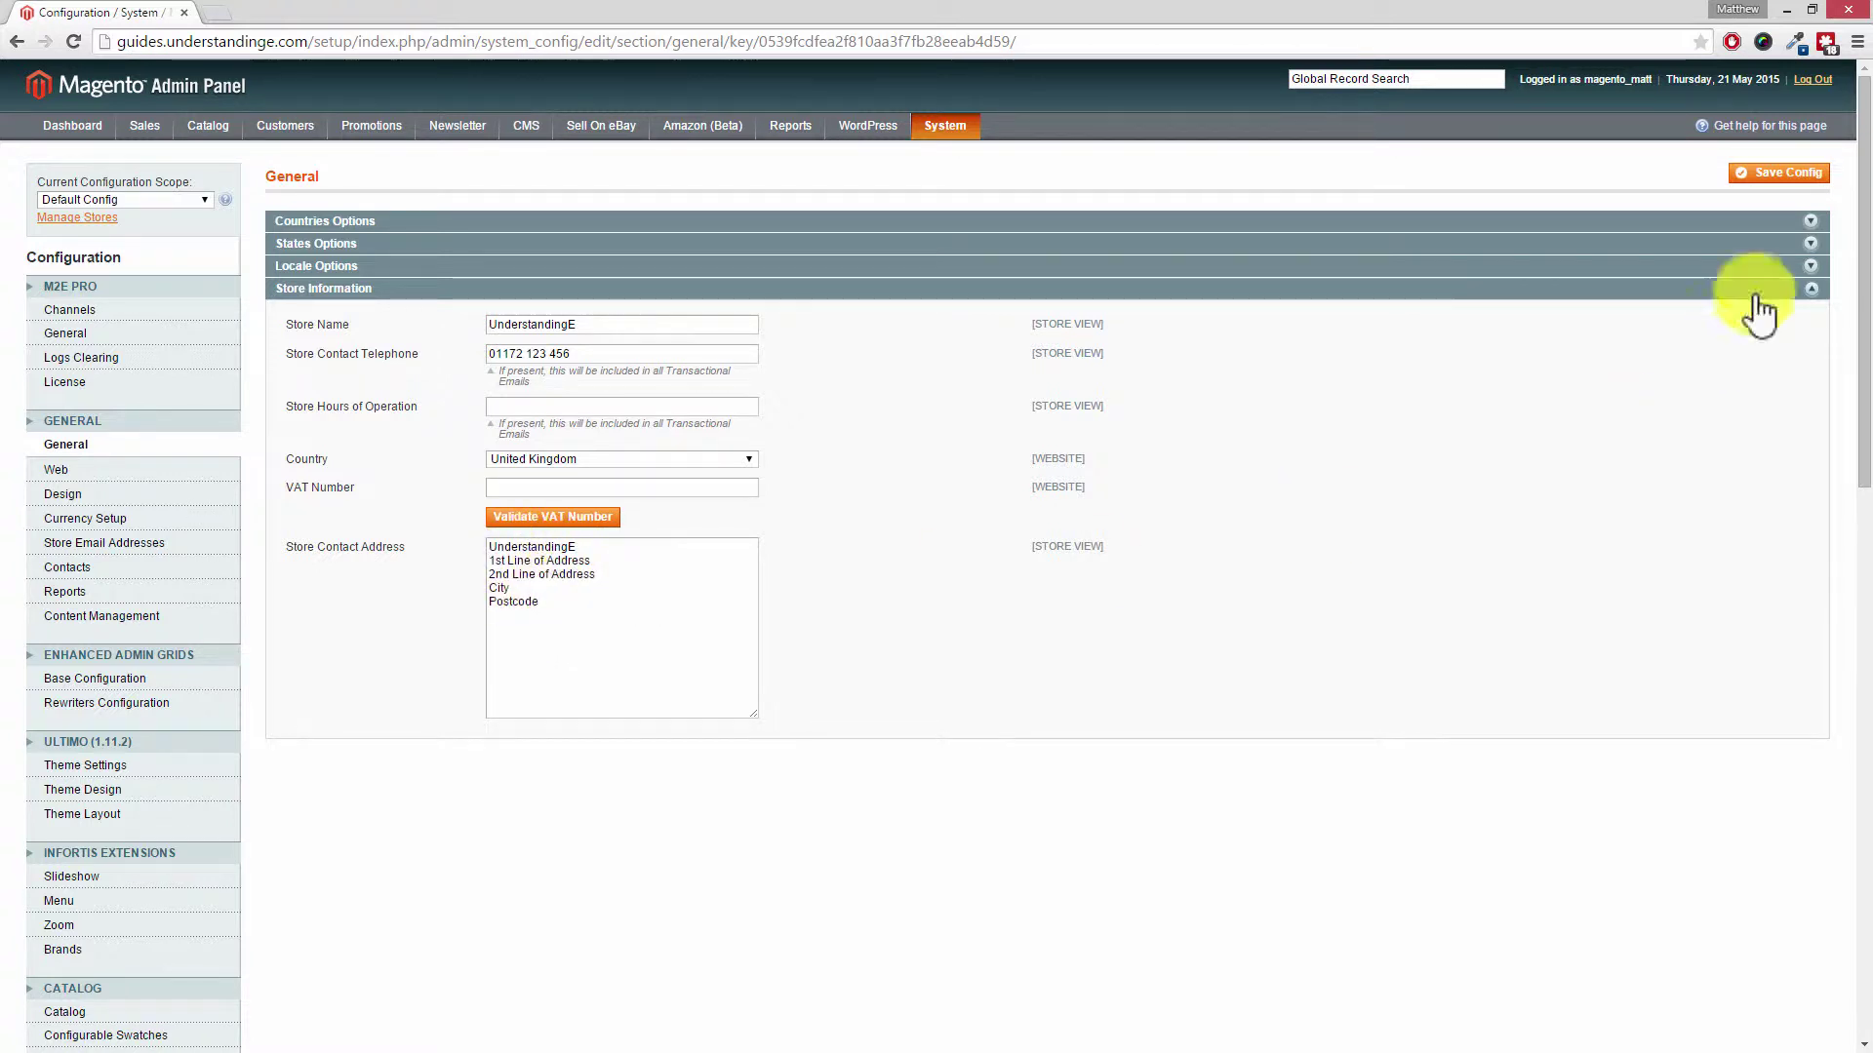
click(1791, 181)
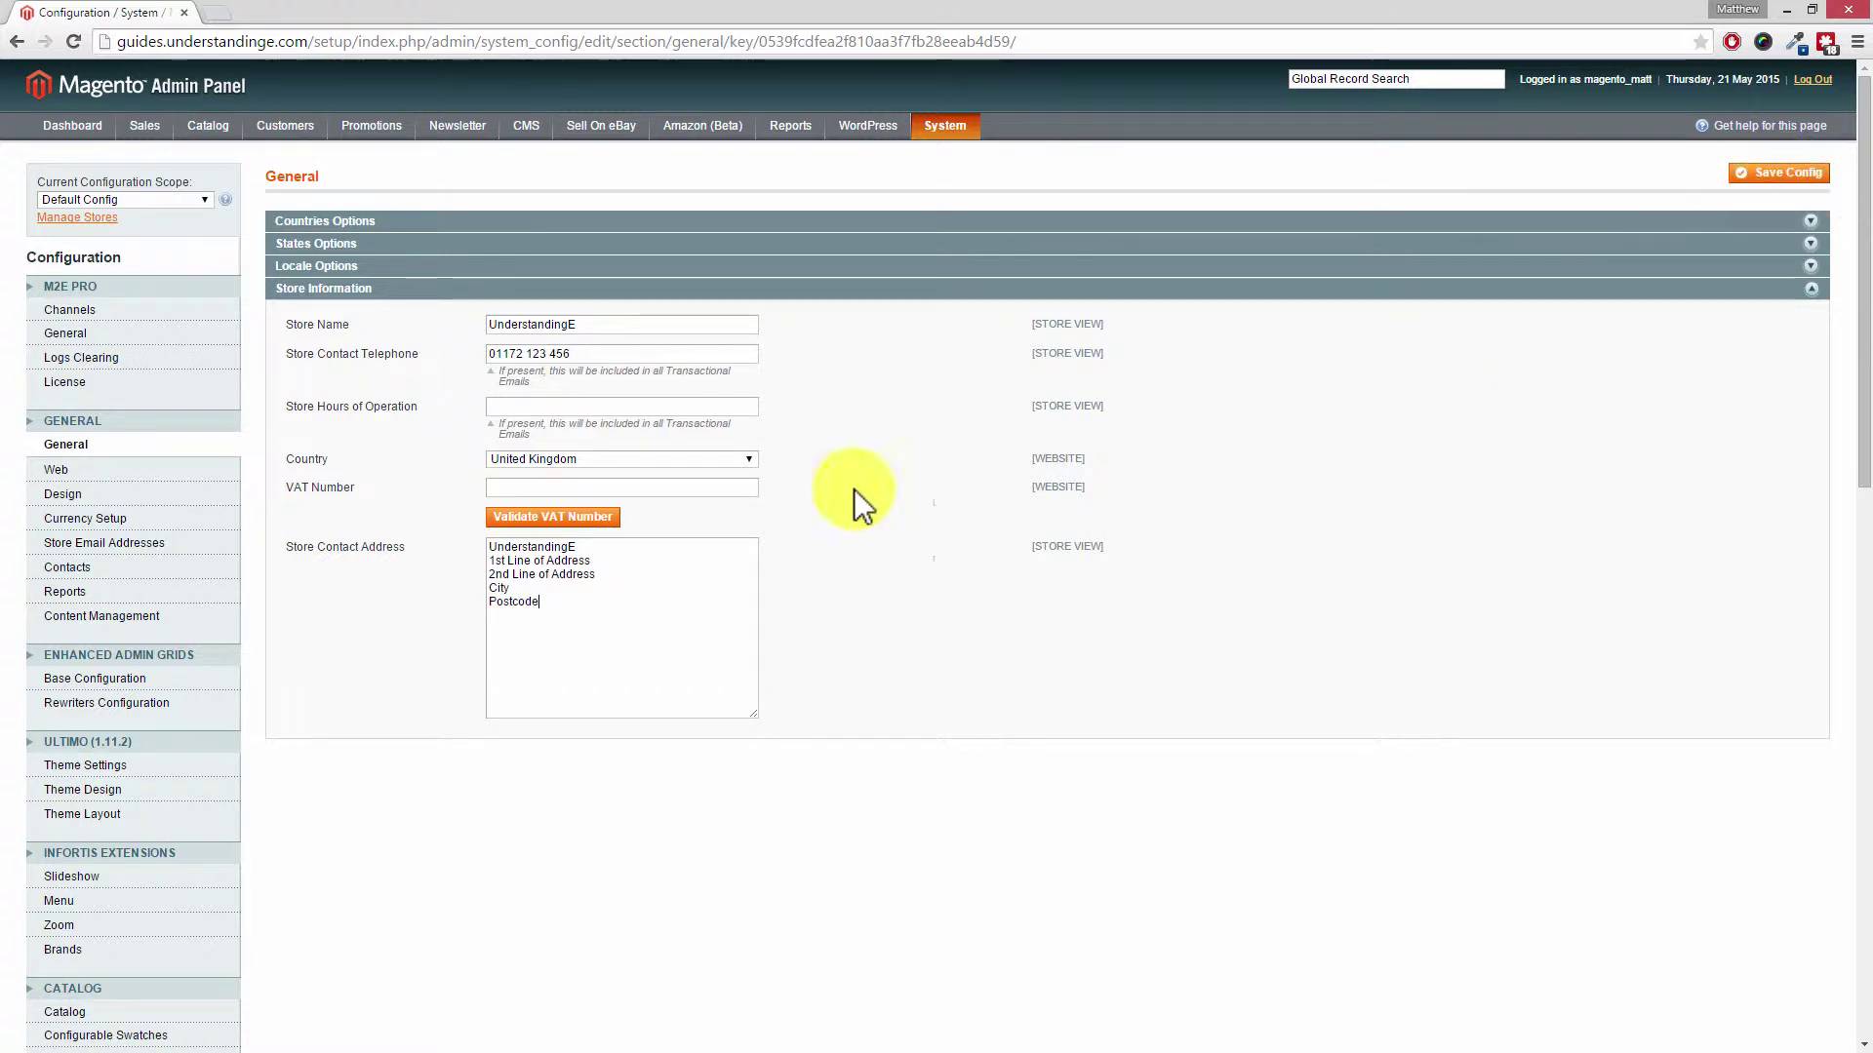
Open the Store Email Addresses settings, collapse all five contact sections and expand them again to review their sender names and emails
click(174, 543)
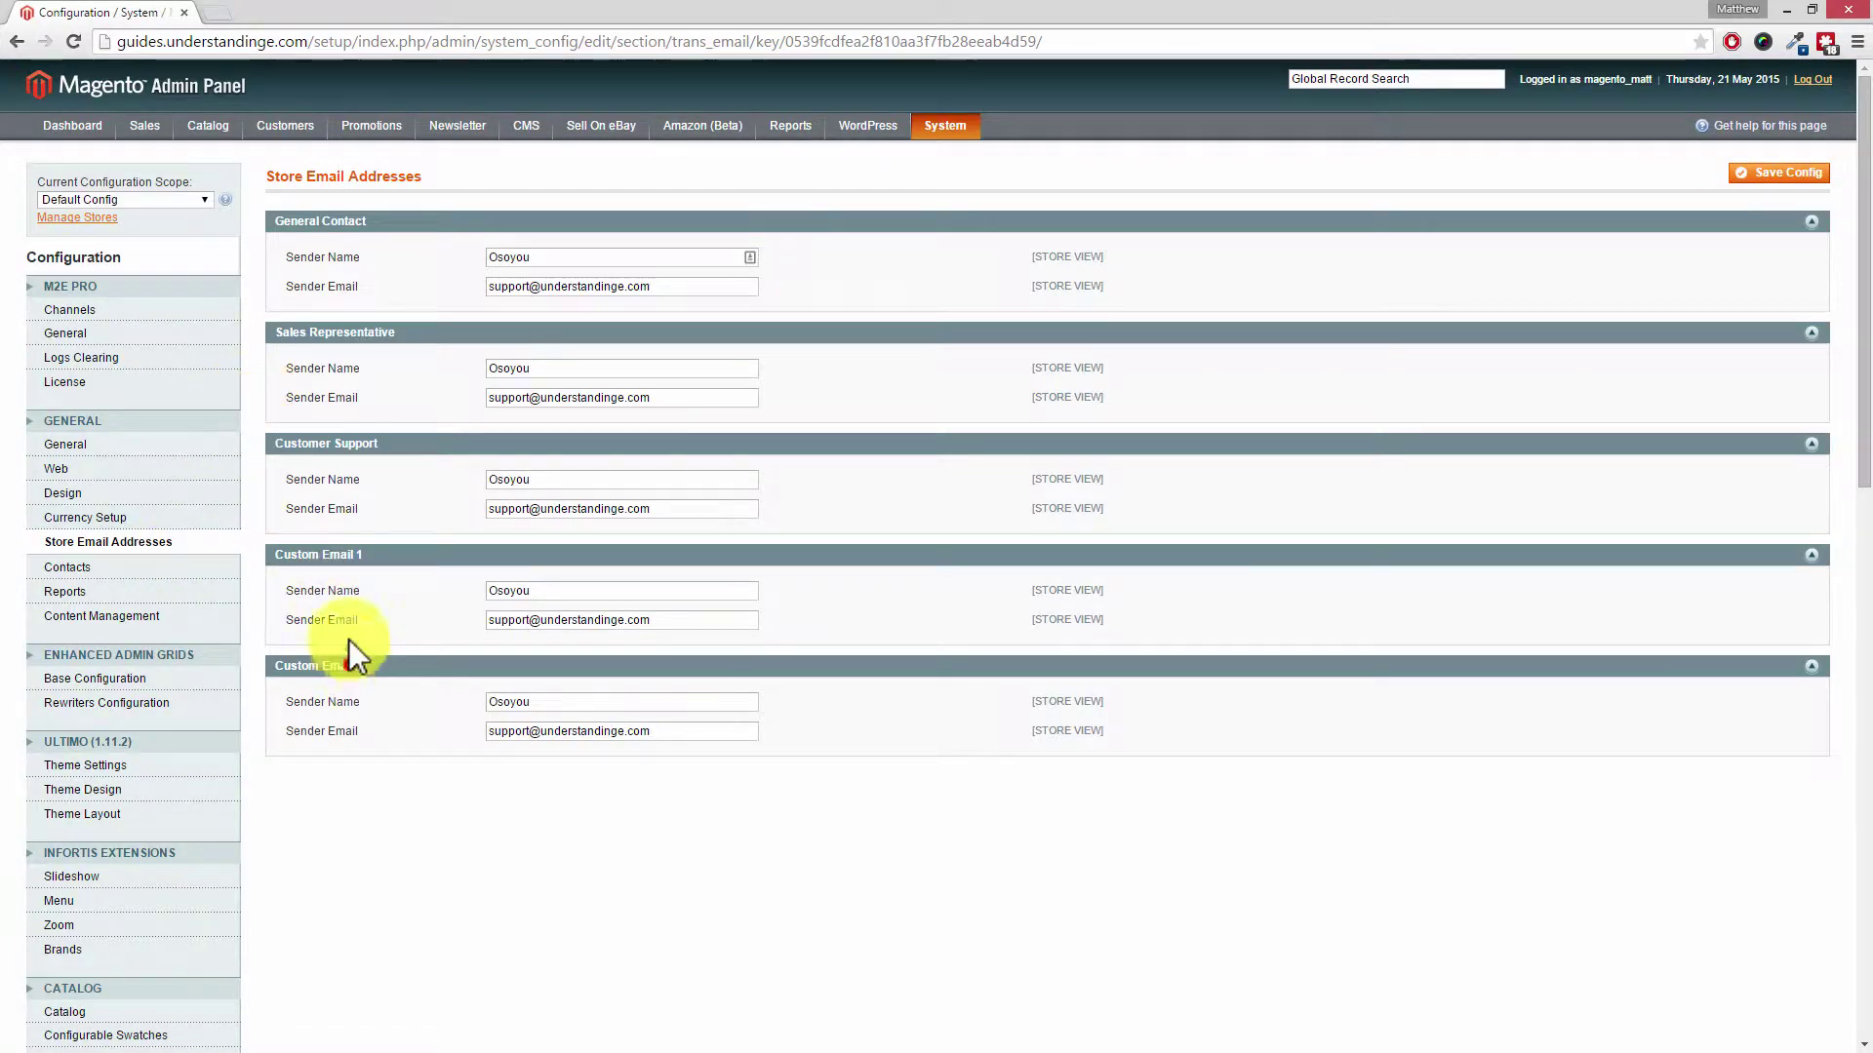
click(349, 665)
click(353, 554)
click(359, 443)
click(365, 332)
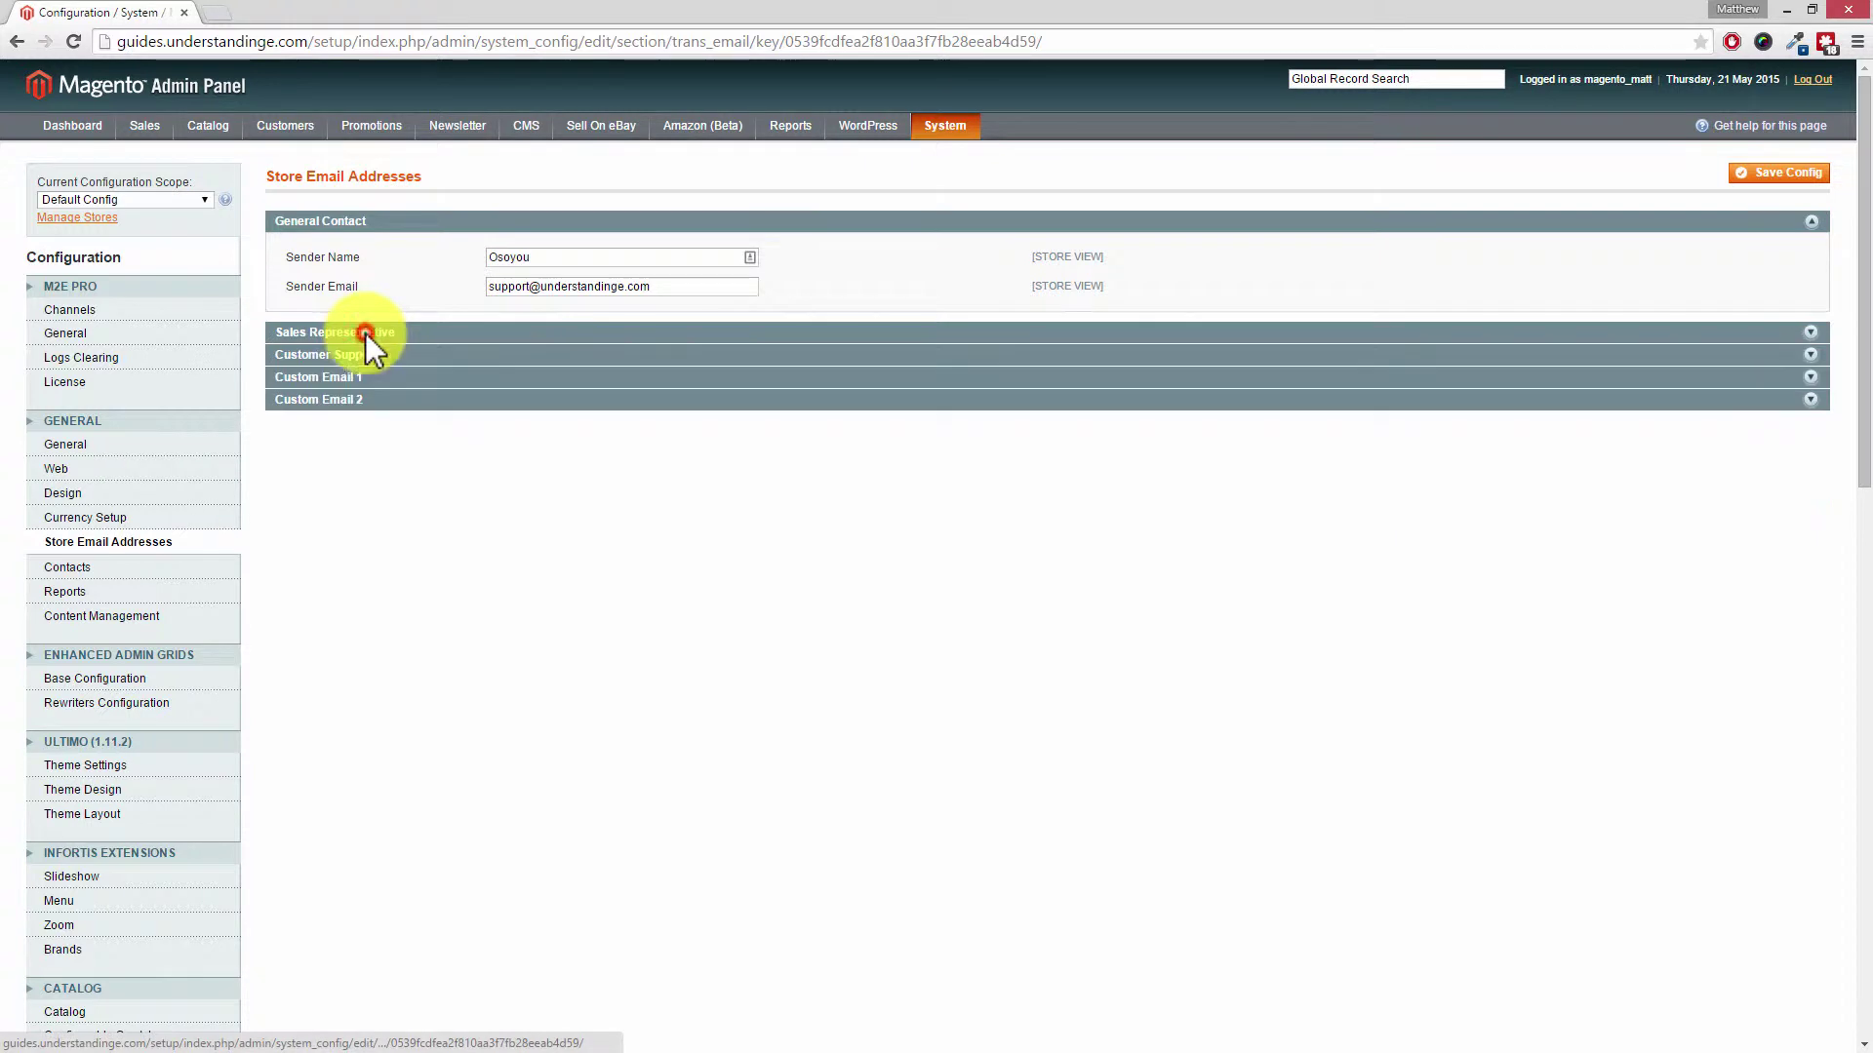
click(348, 221)
click(386, 310)
click(392, 288)
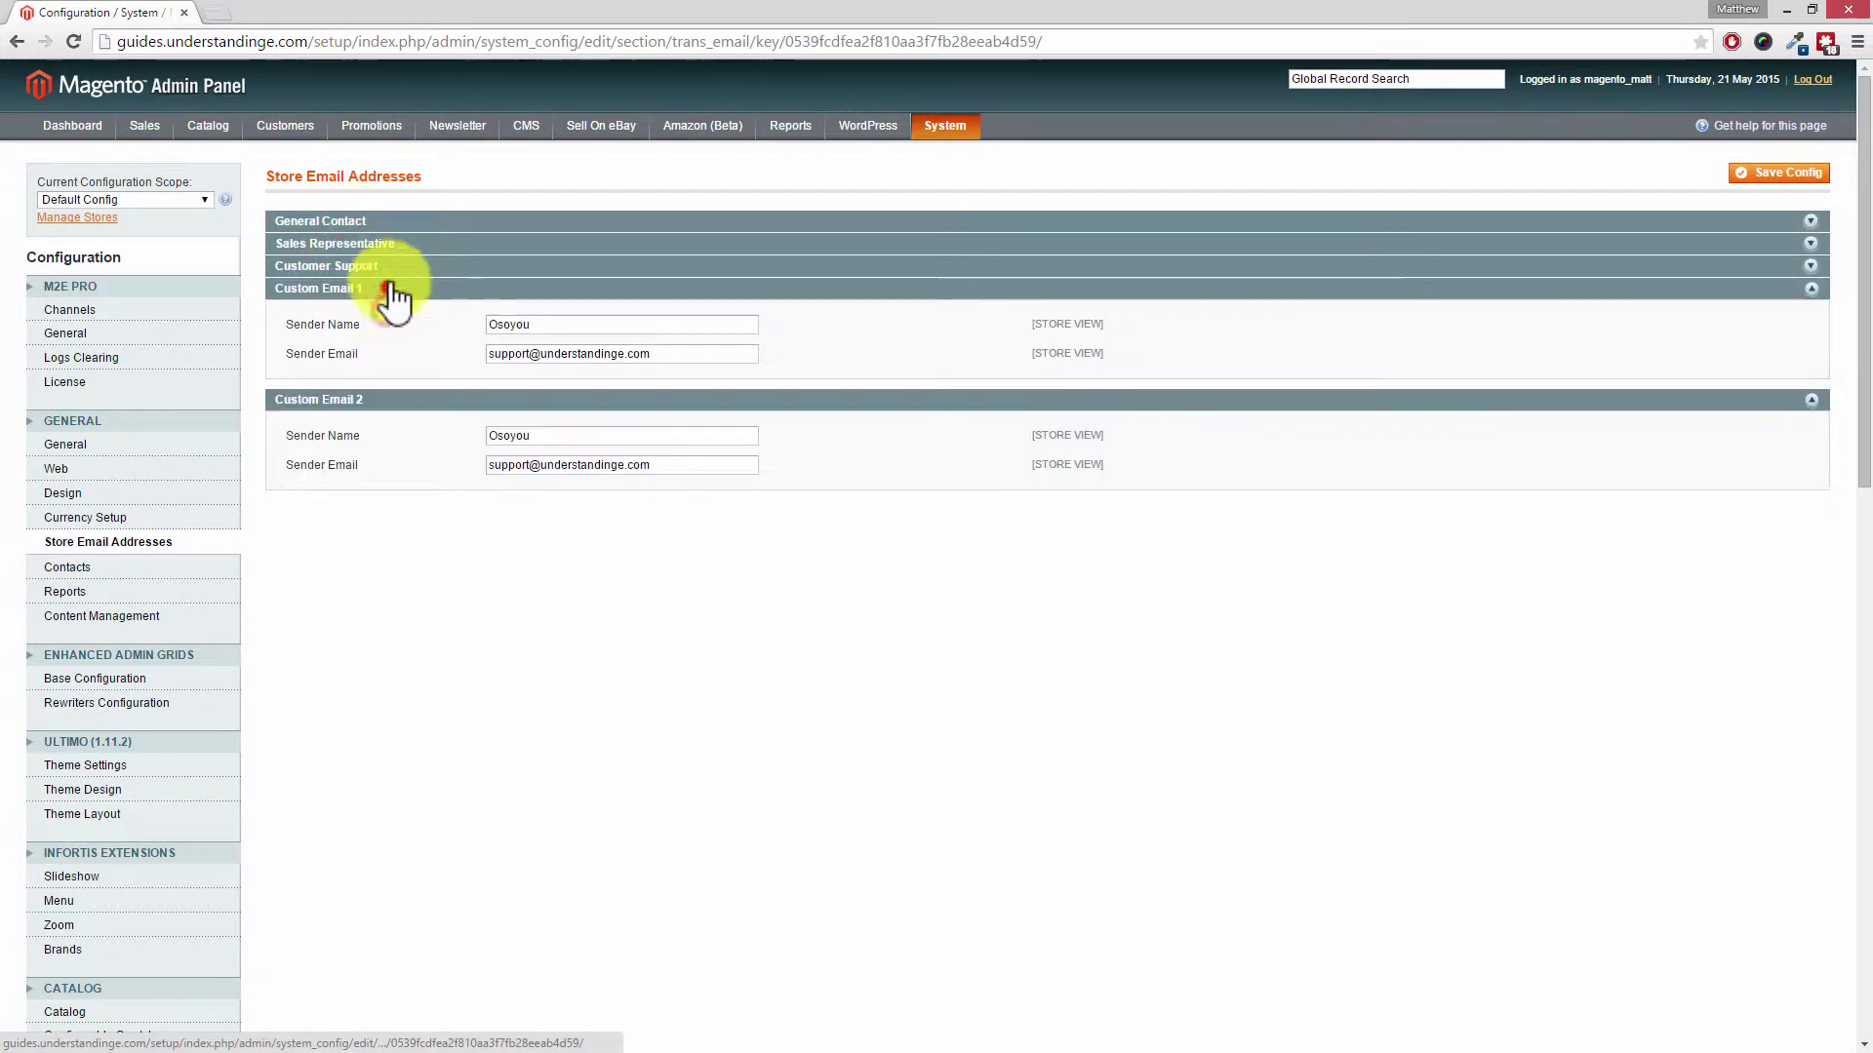
click(395, 267)
click(414, 244)
click(416, 220)
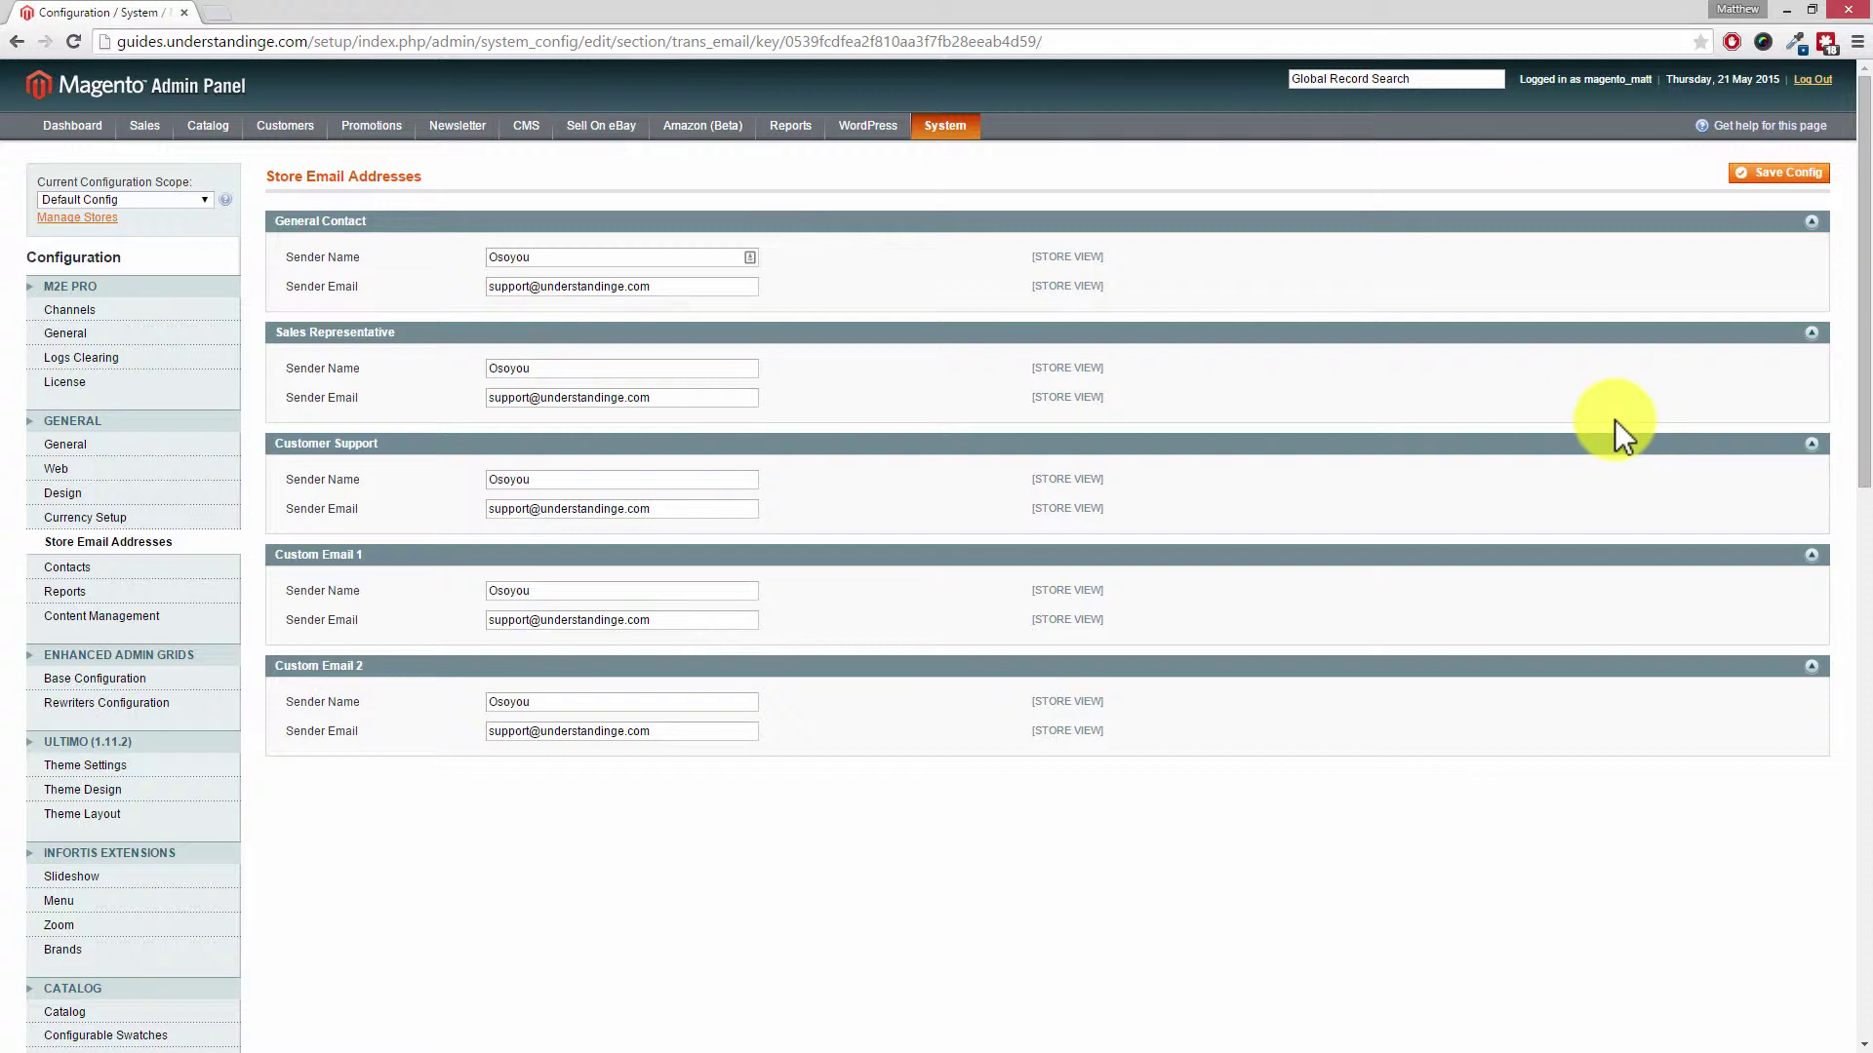
Open the Contacts settings and expand Email Options and Contact Us to review where contact form emails are sent
click(89, 571)
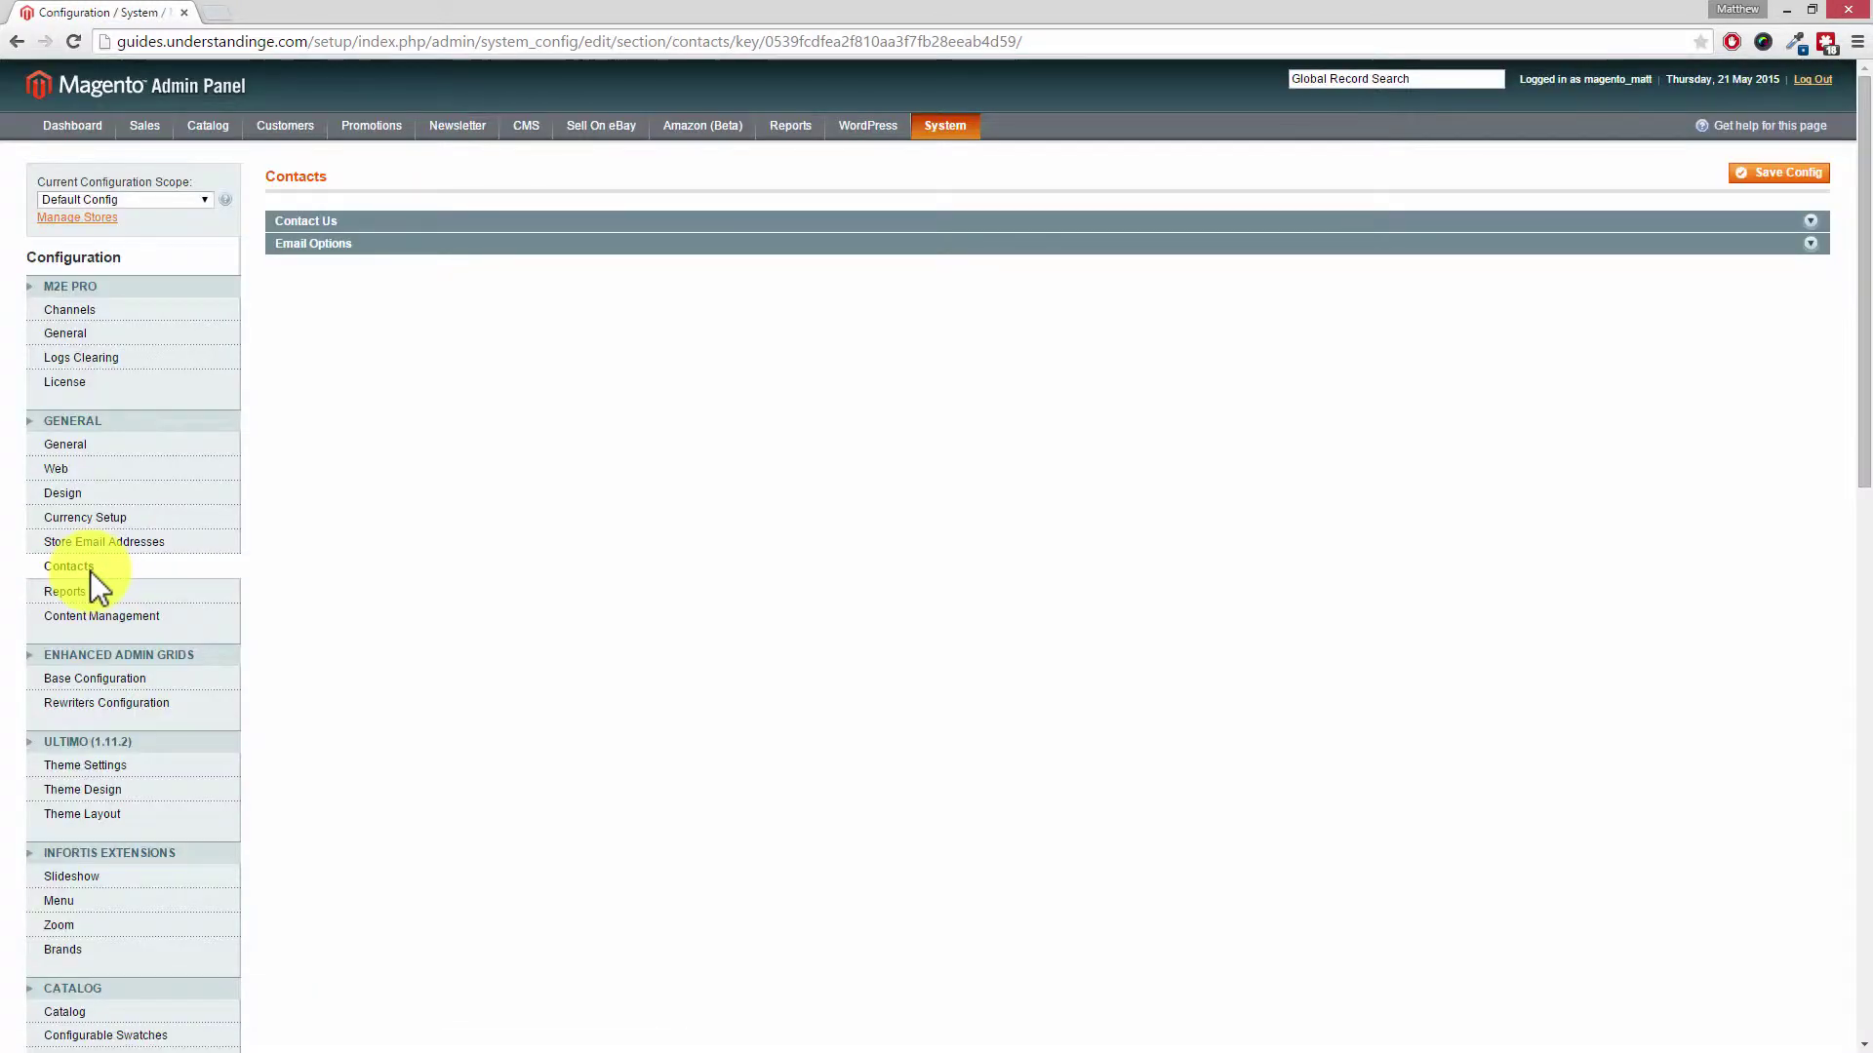
click(341, 244)
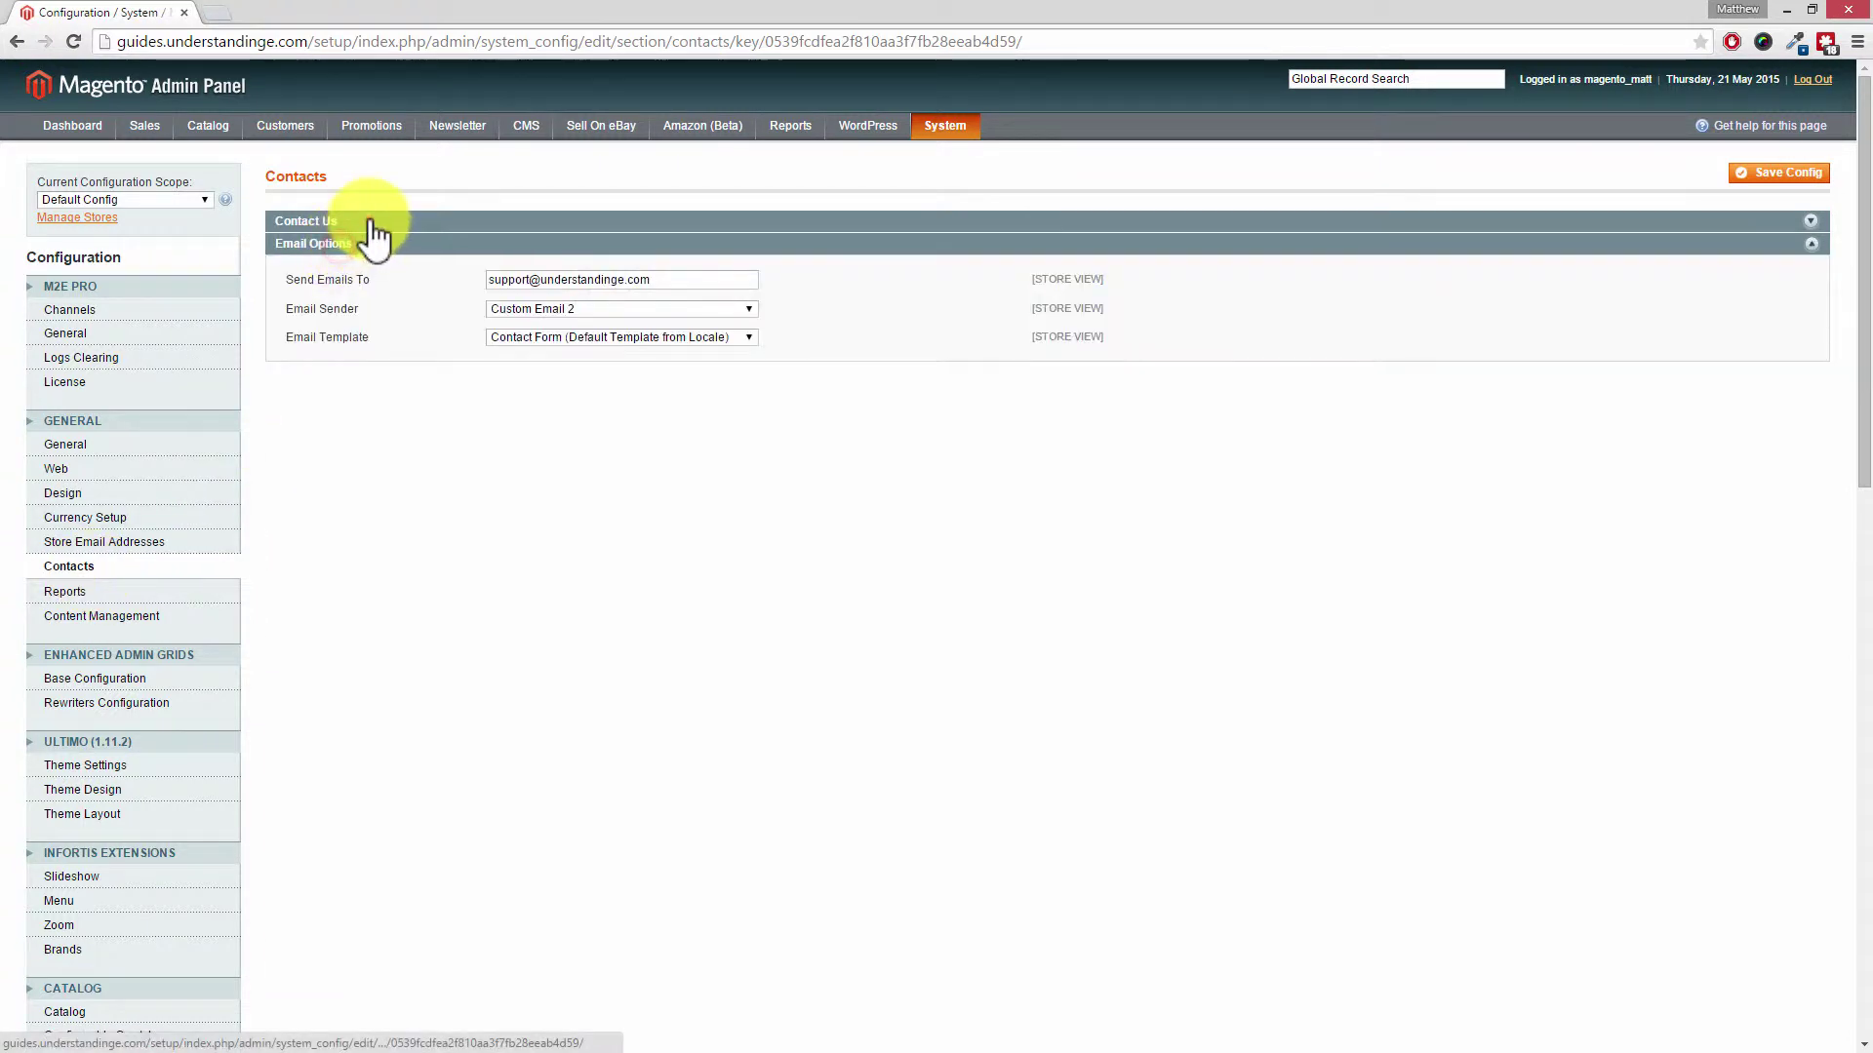
click(372, 222)
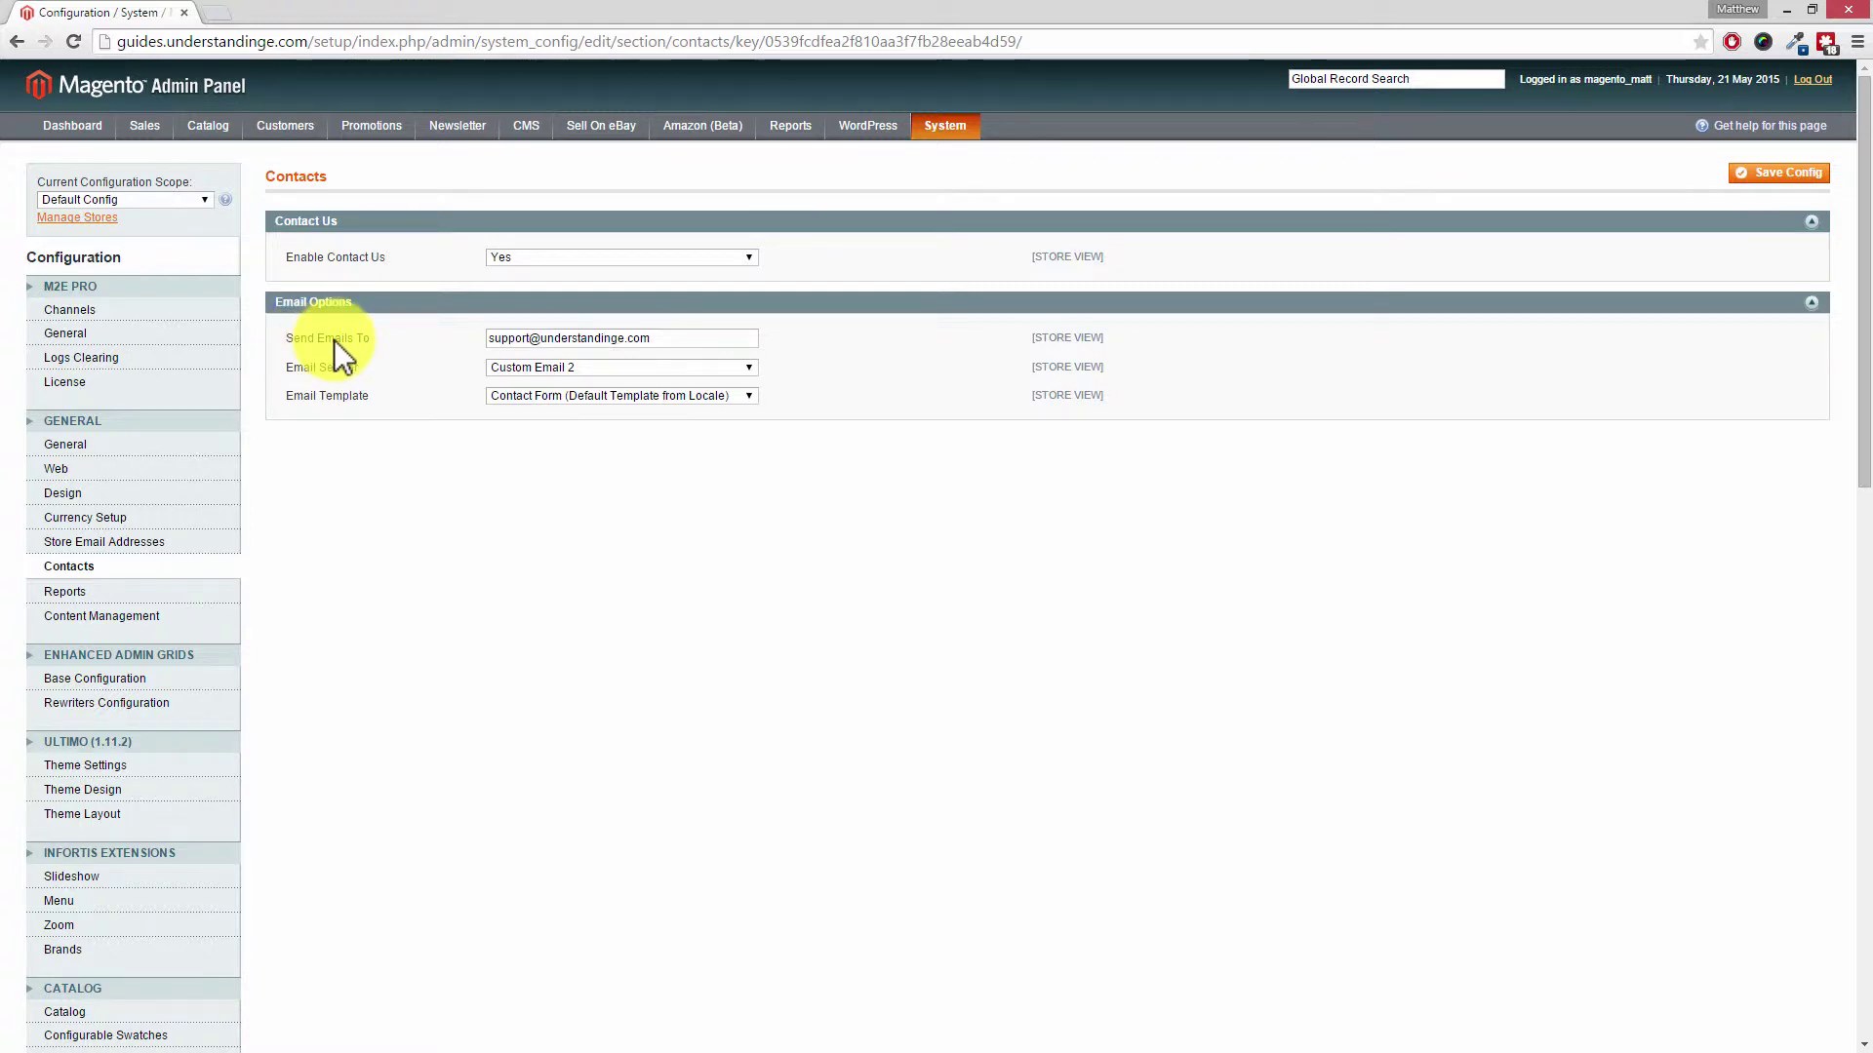
click(683, 331)
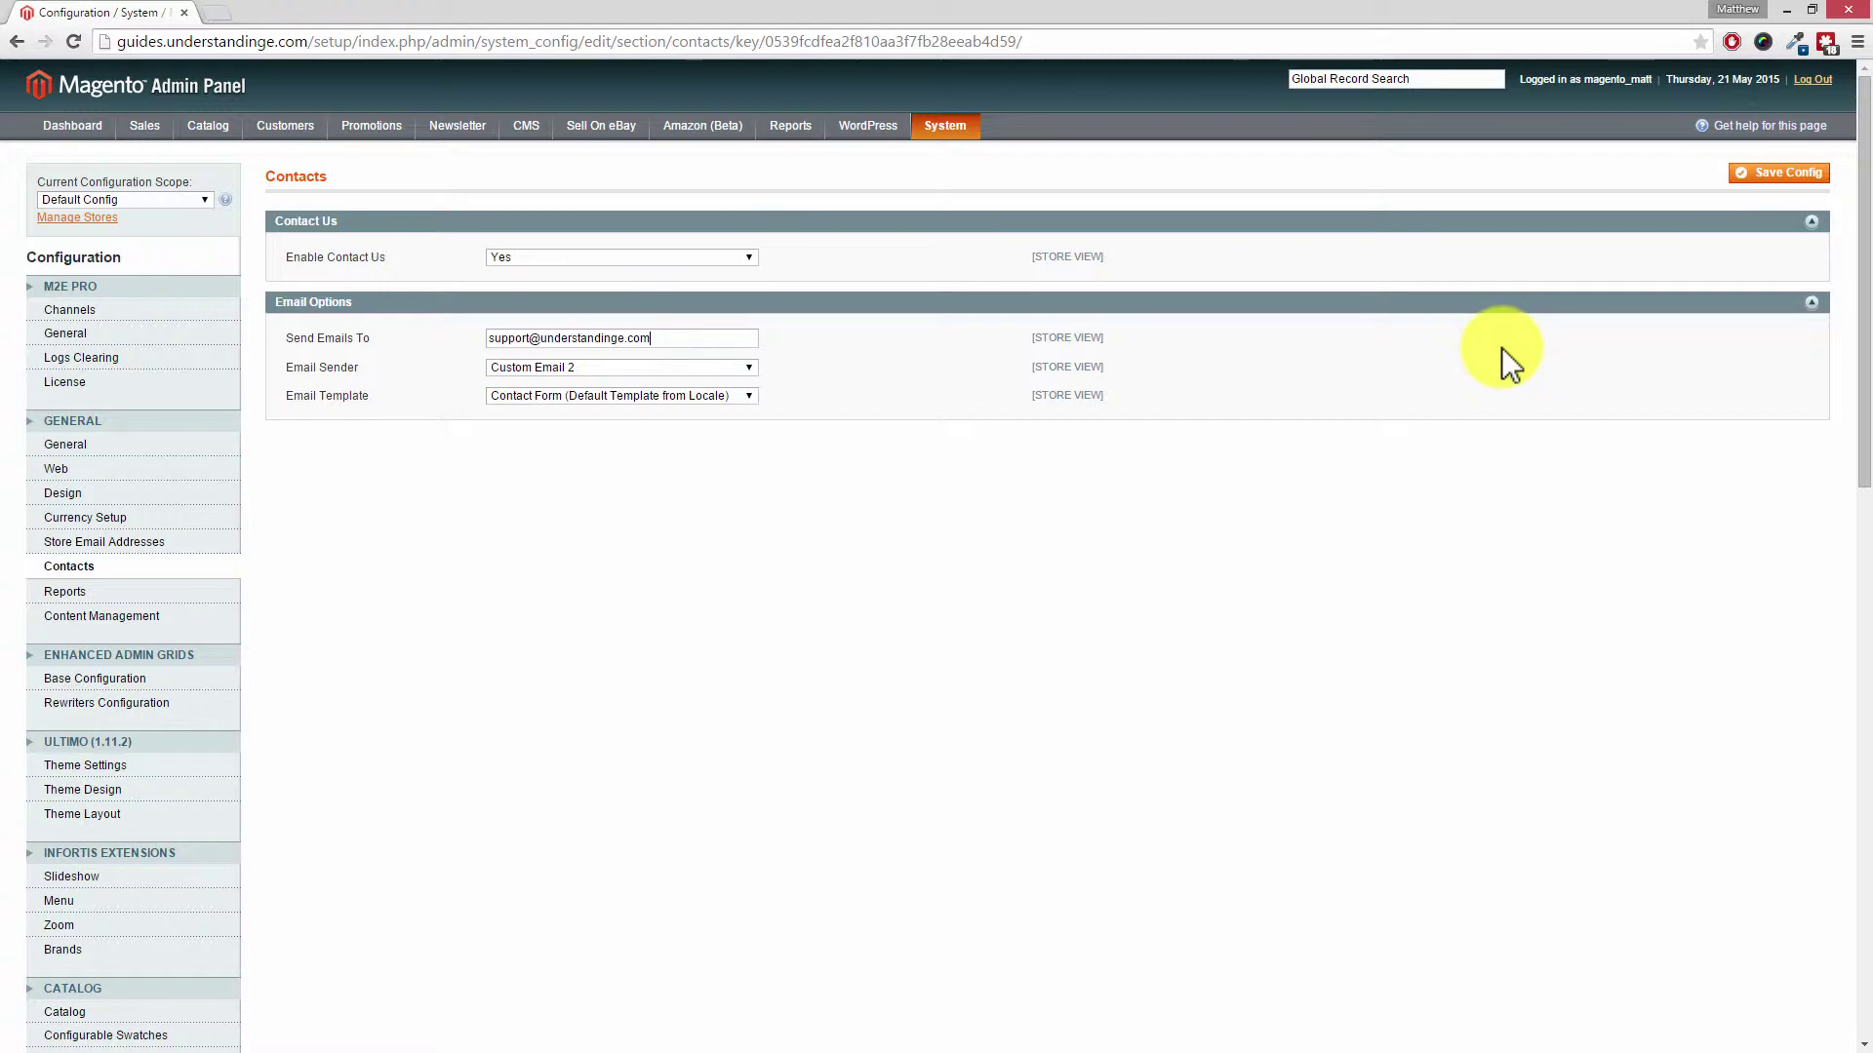
Open the About Us CMS page's content and select the placeholder email address shown as link text in the By Email section
mouse_move(529, 129)
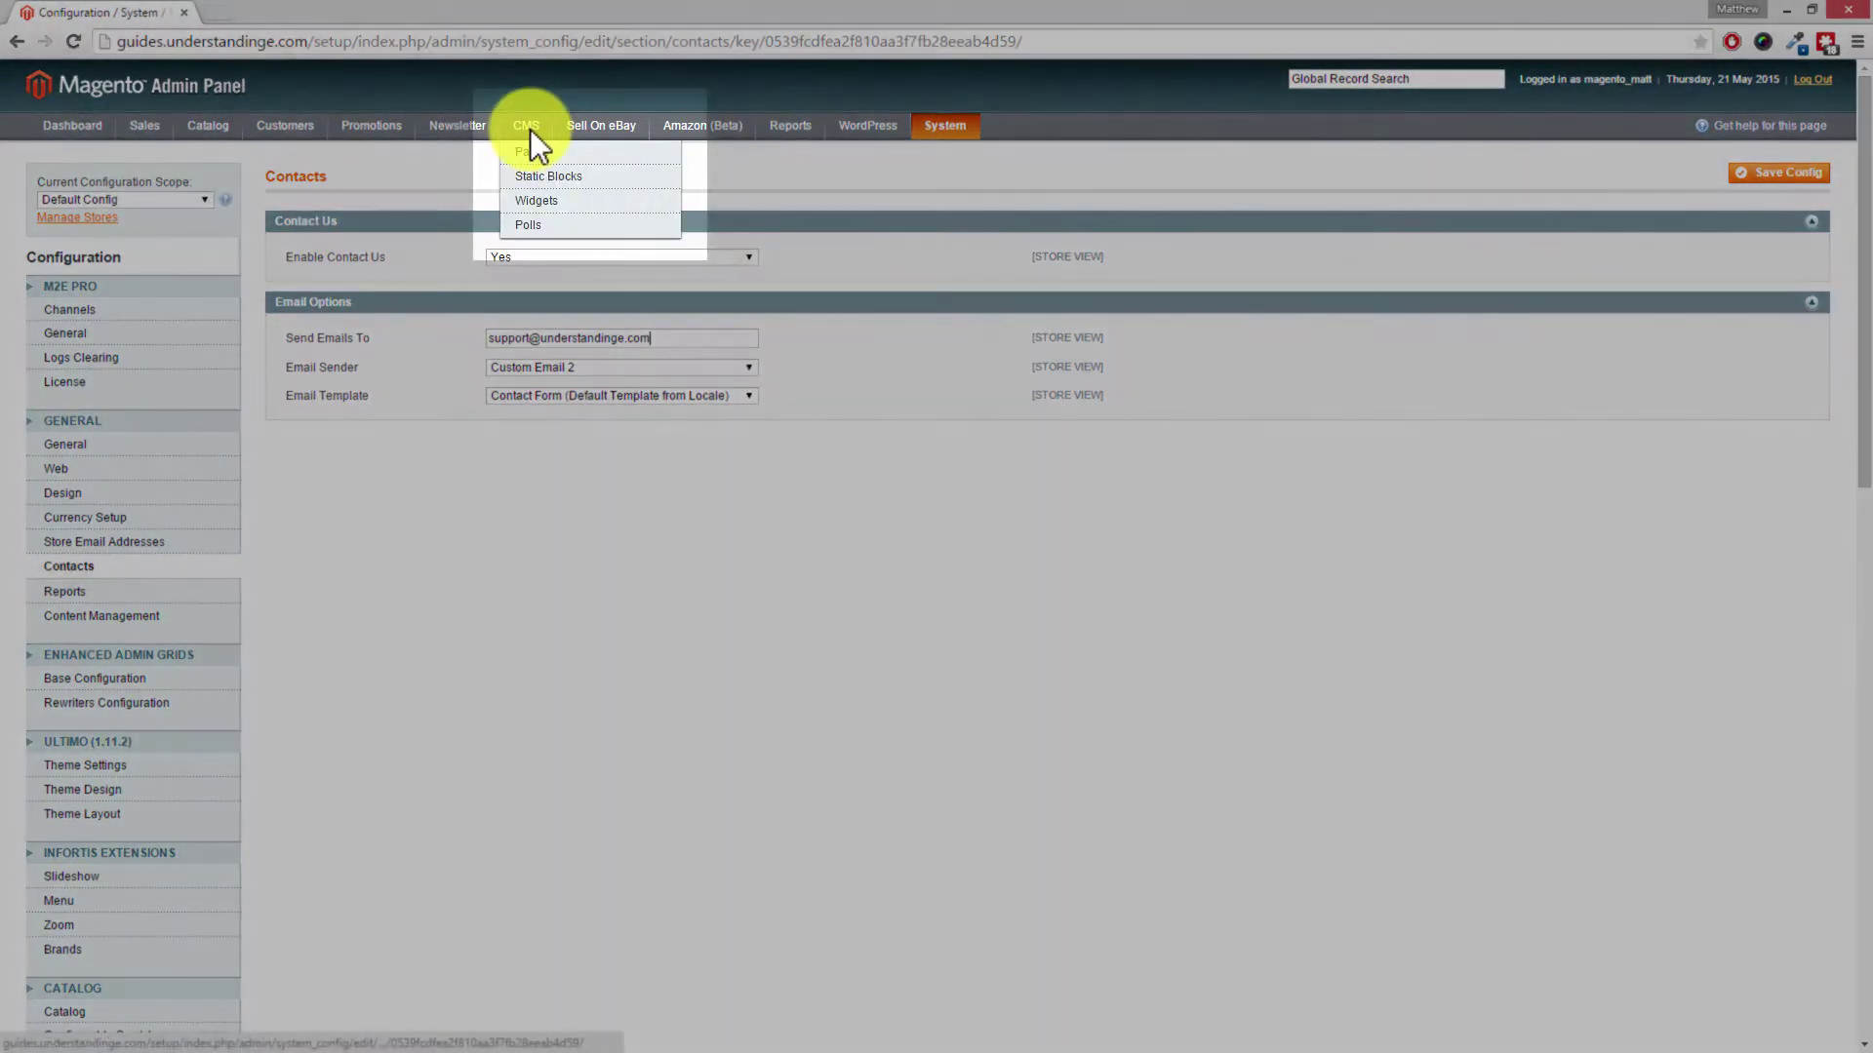
click(533, 151)
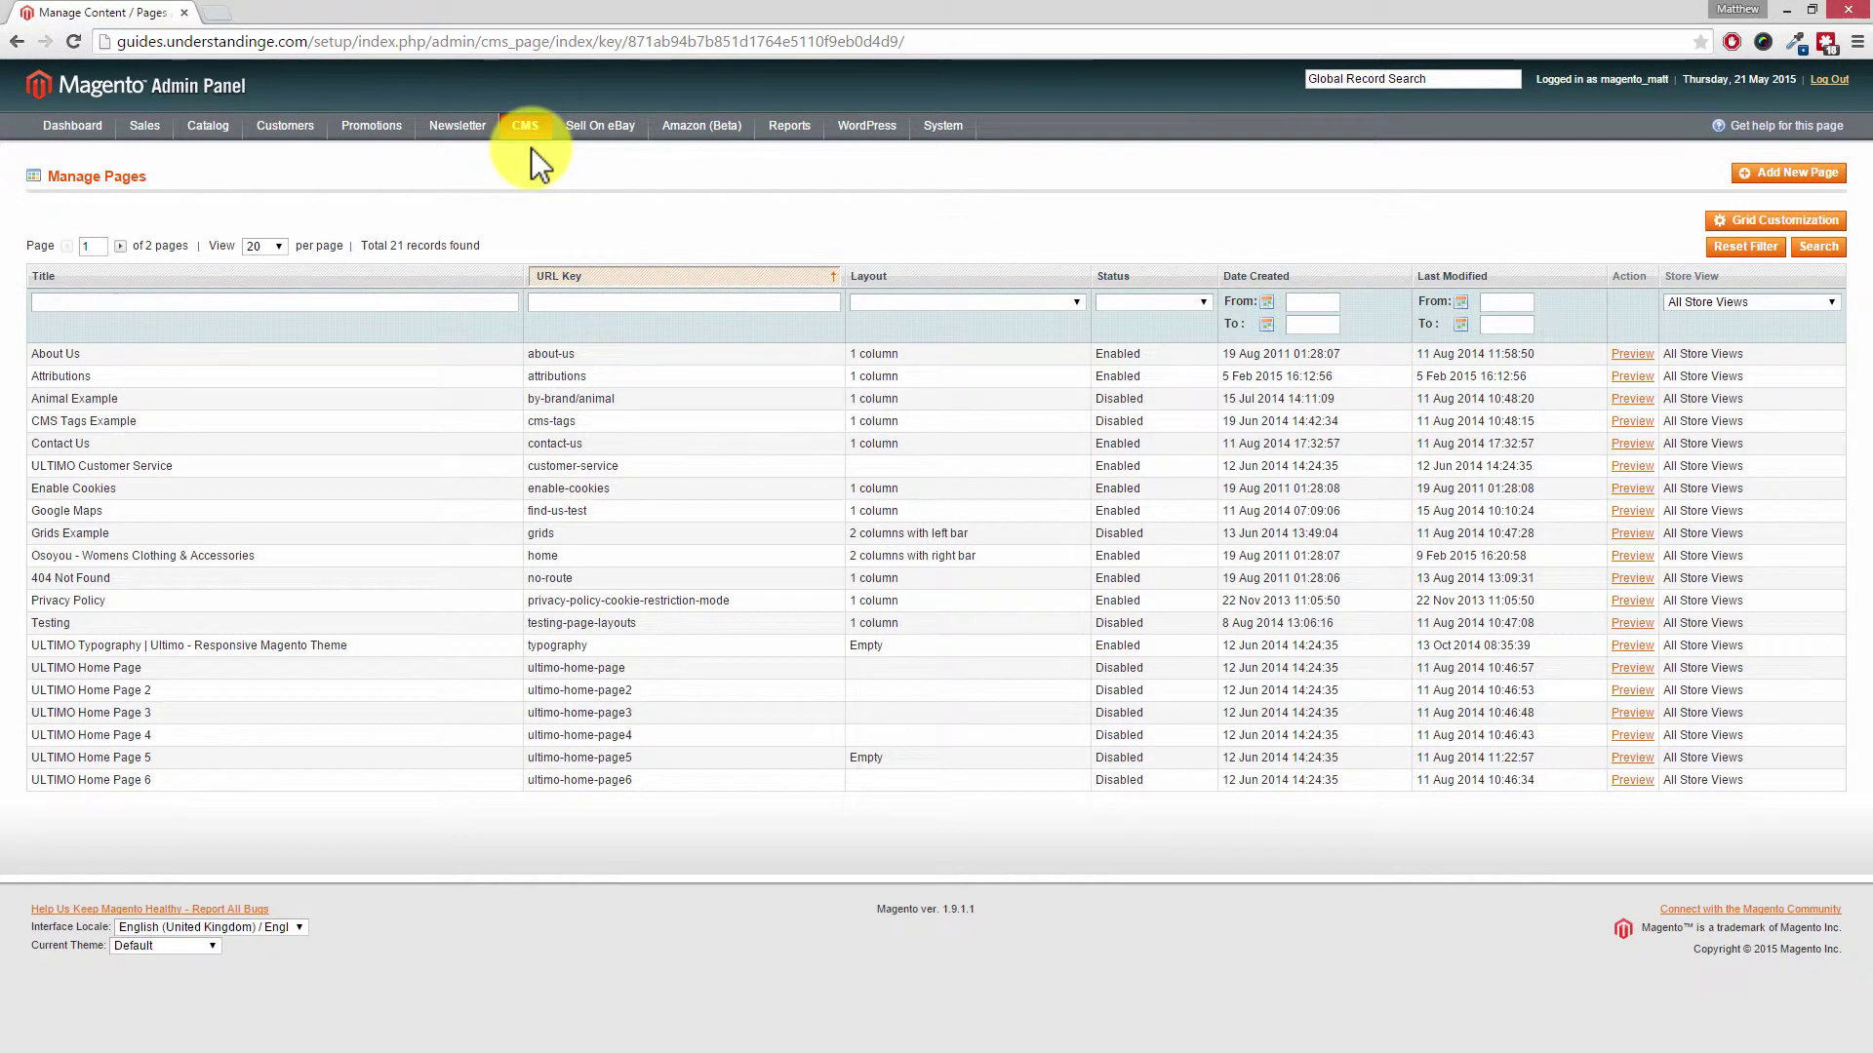
click(556, 361)
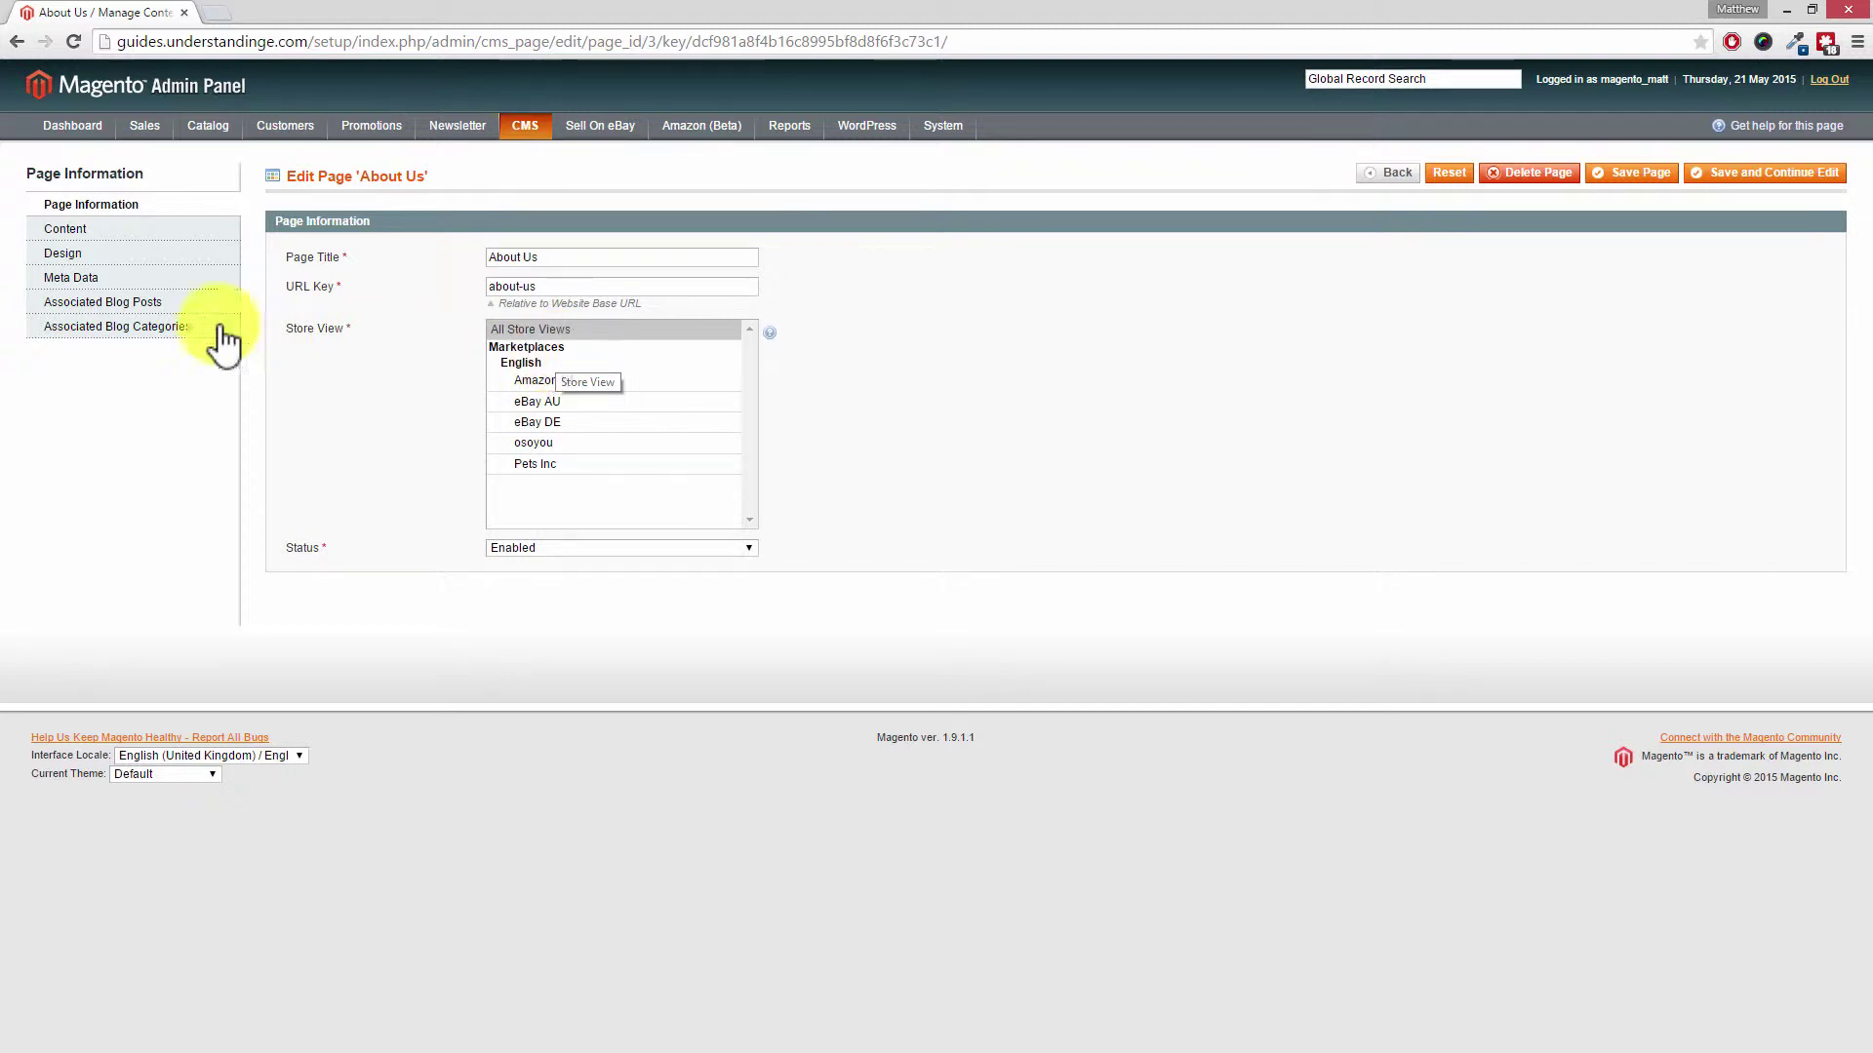
click(104, 234)
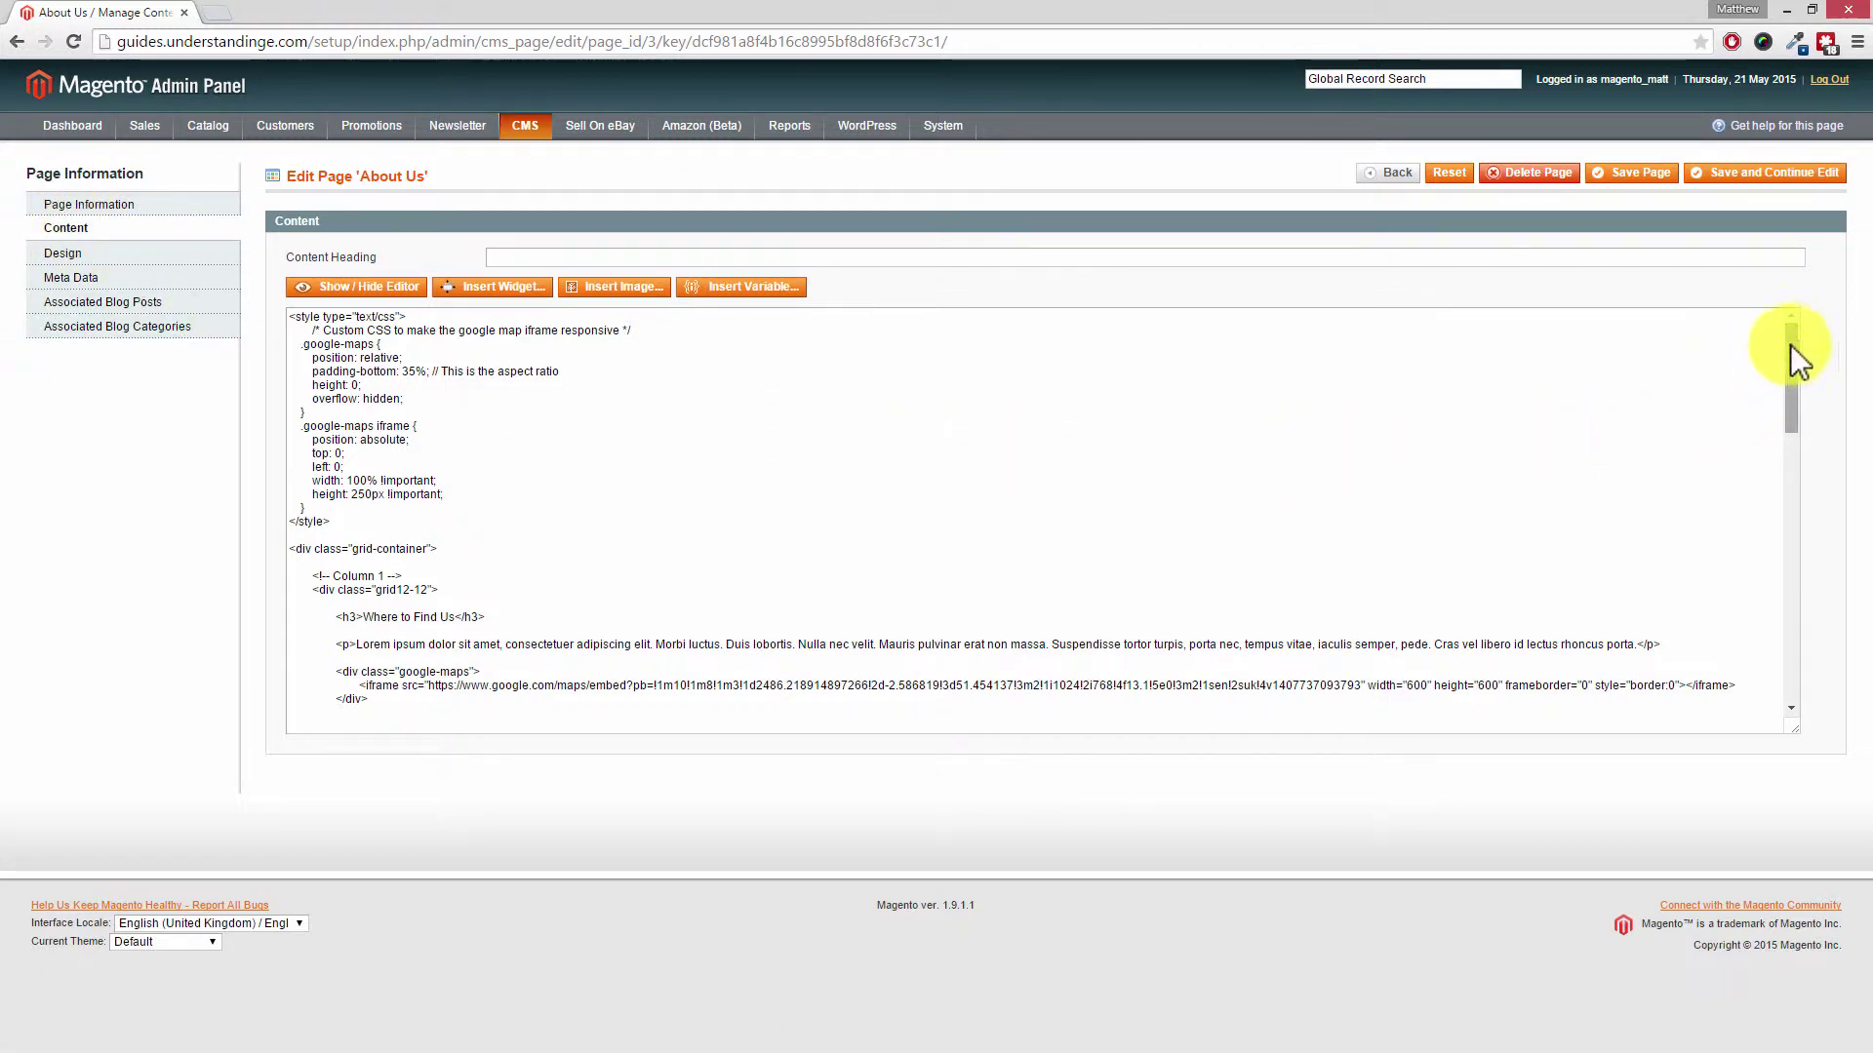
drag(1795, 347, 1828, 492)
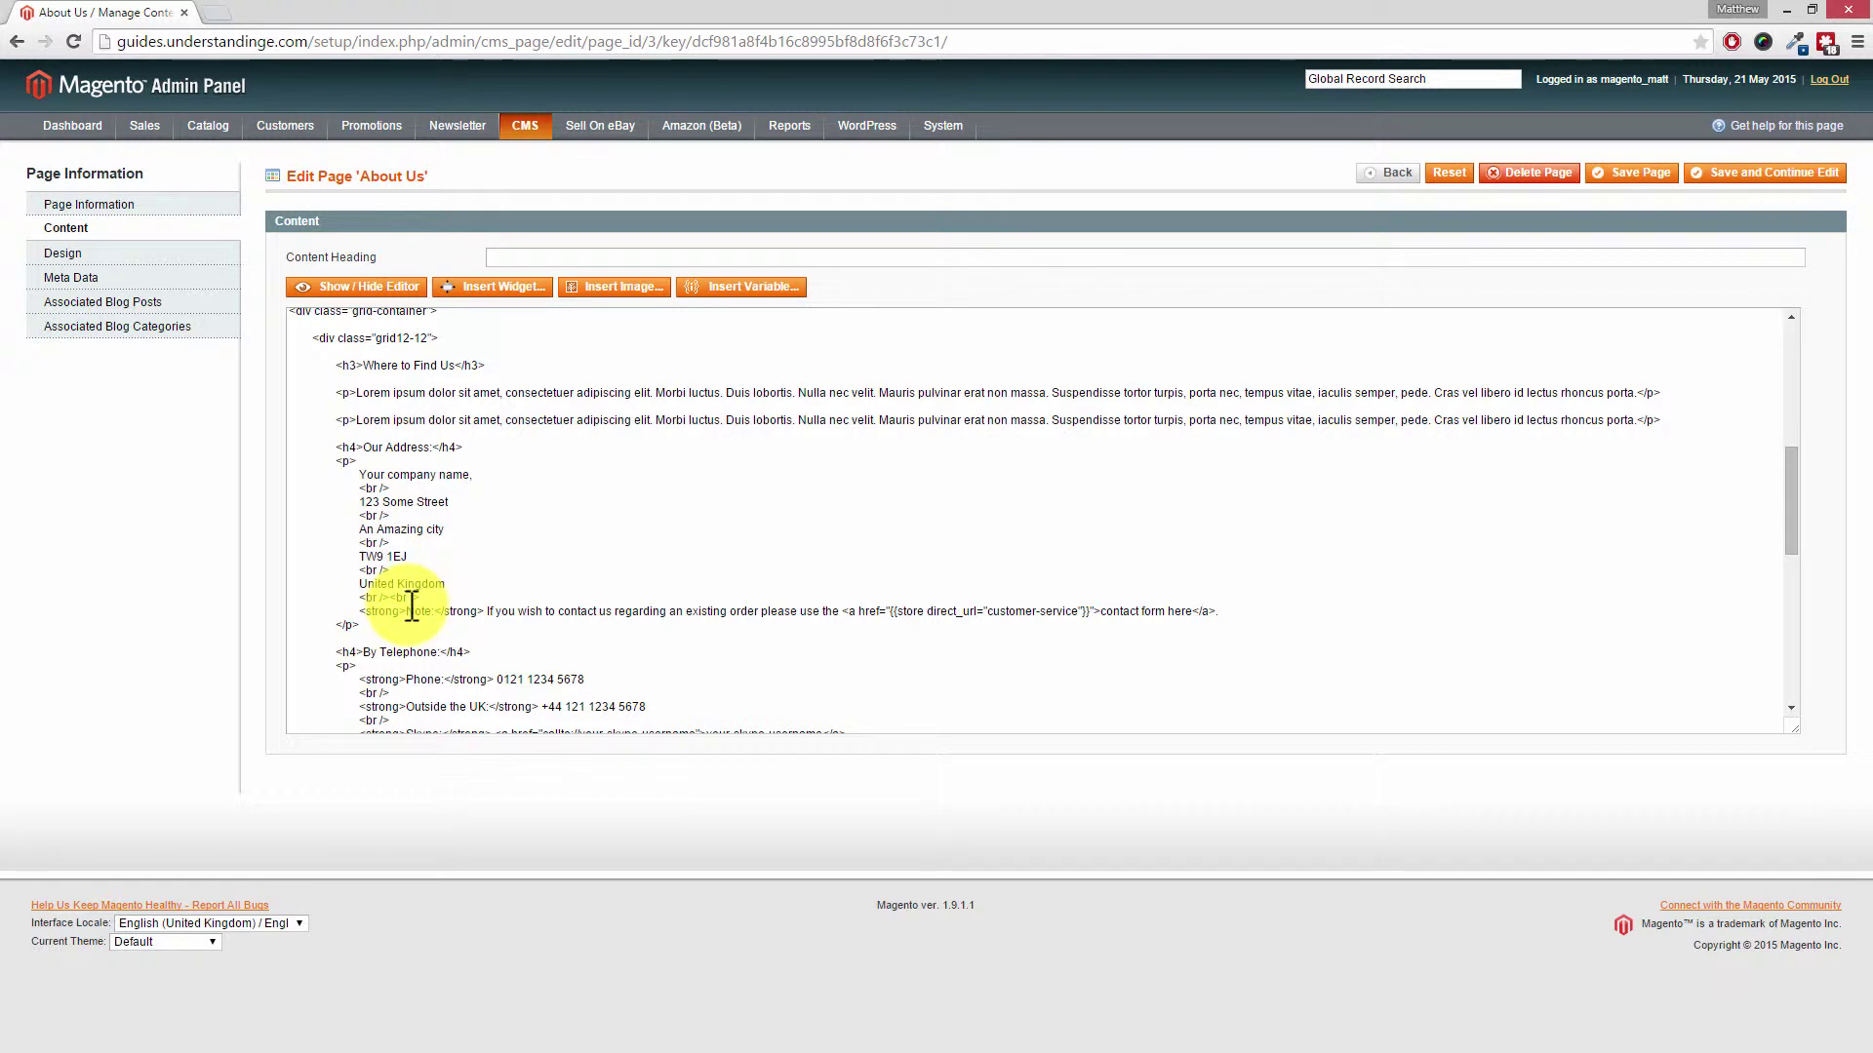
drag(1798, 484, 1802, 539)
drag(850, 591, 717, 591)
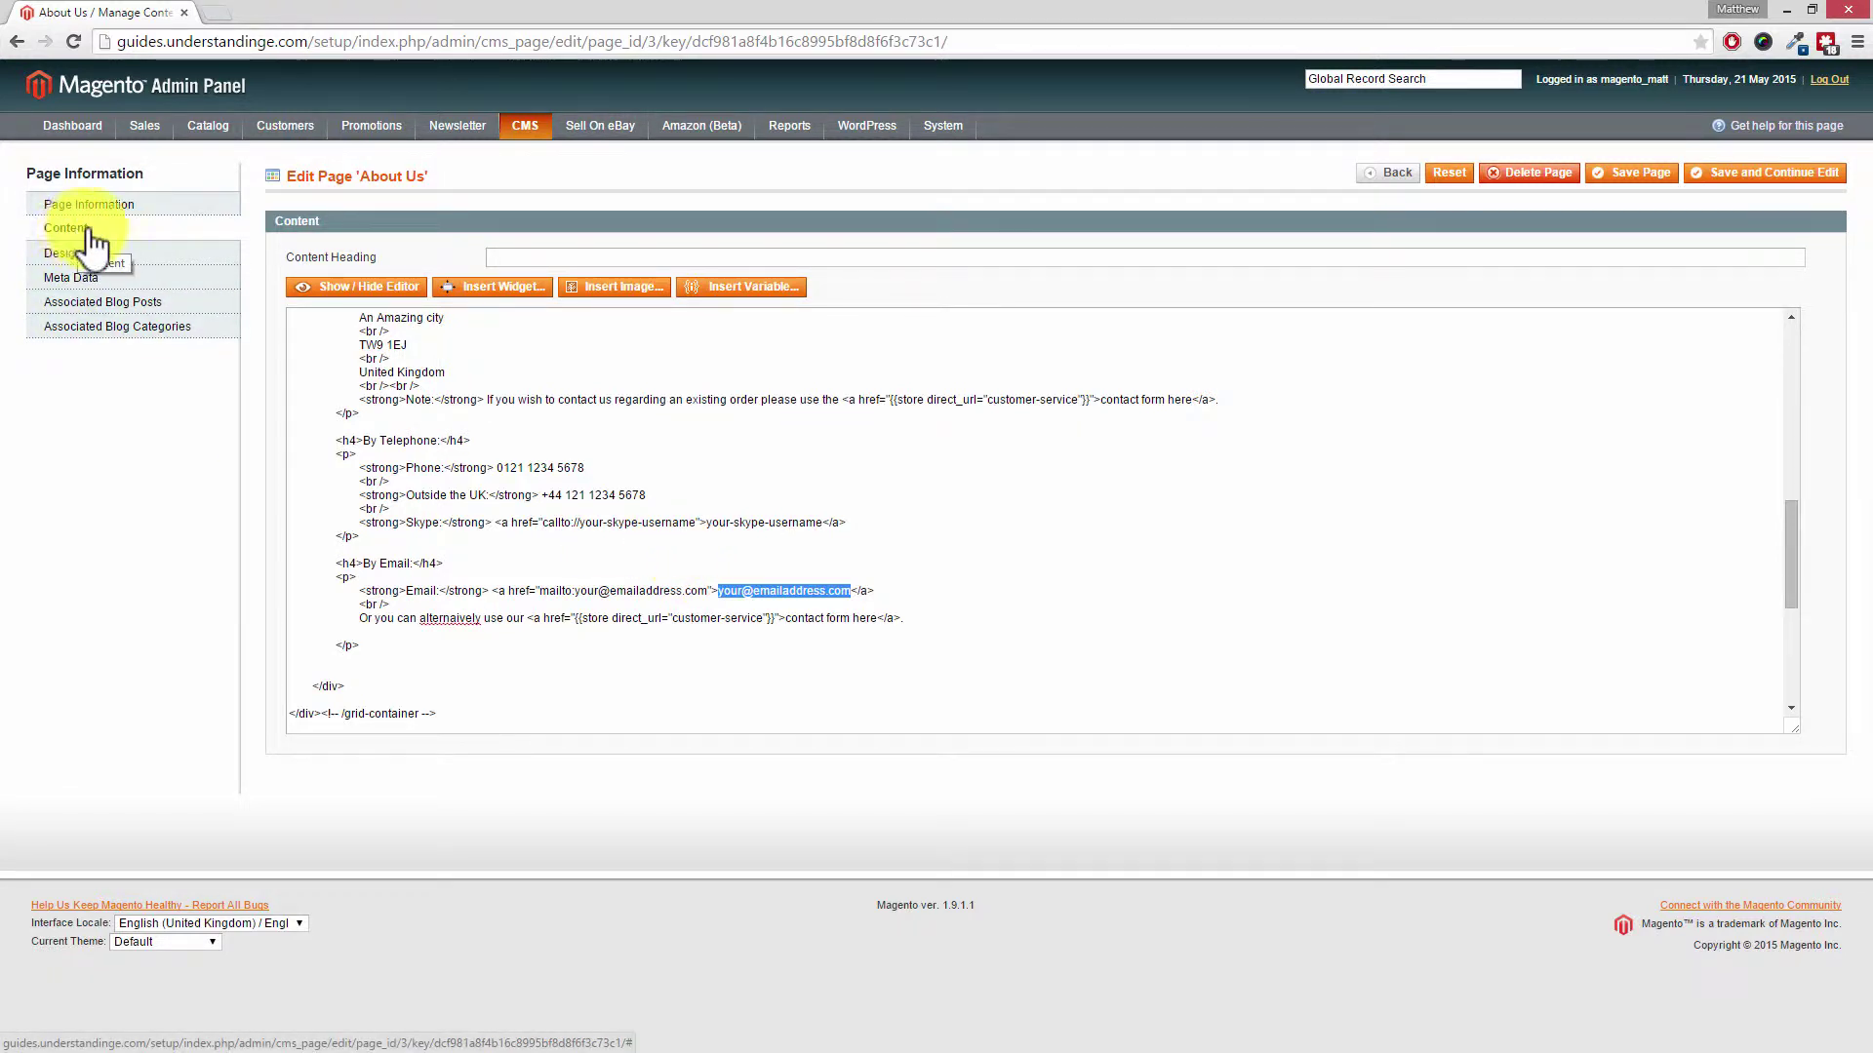
Open the Footer payment static block to review its content
mouse_move(524, 127)
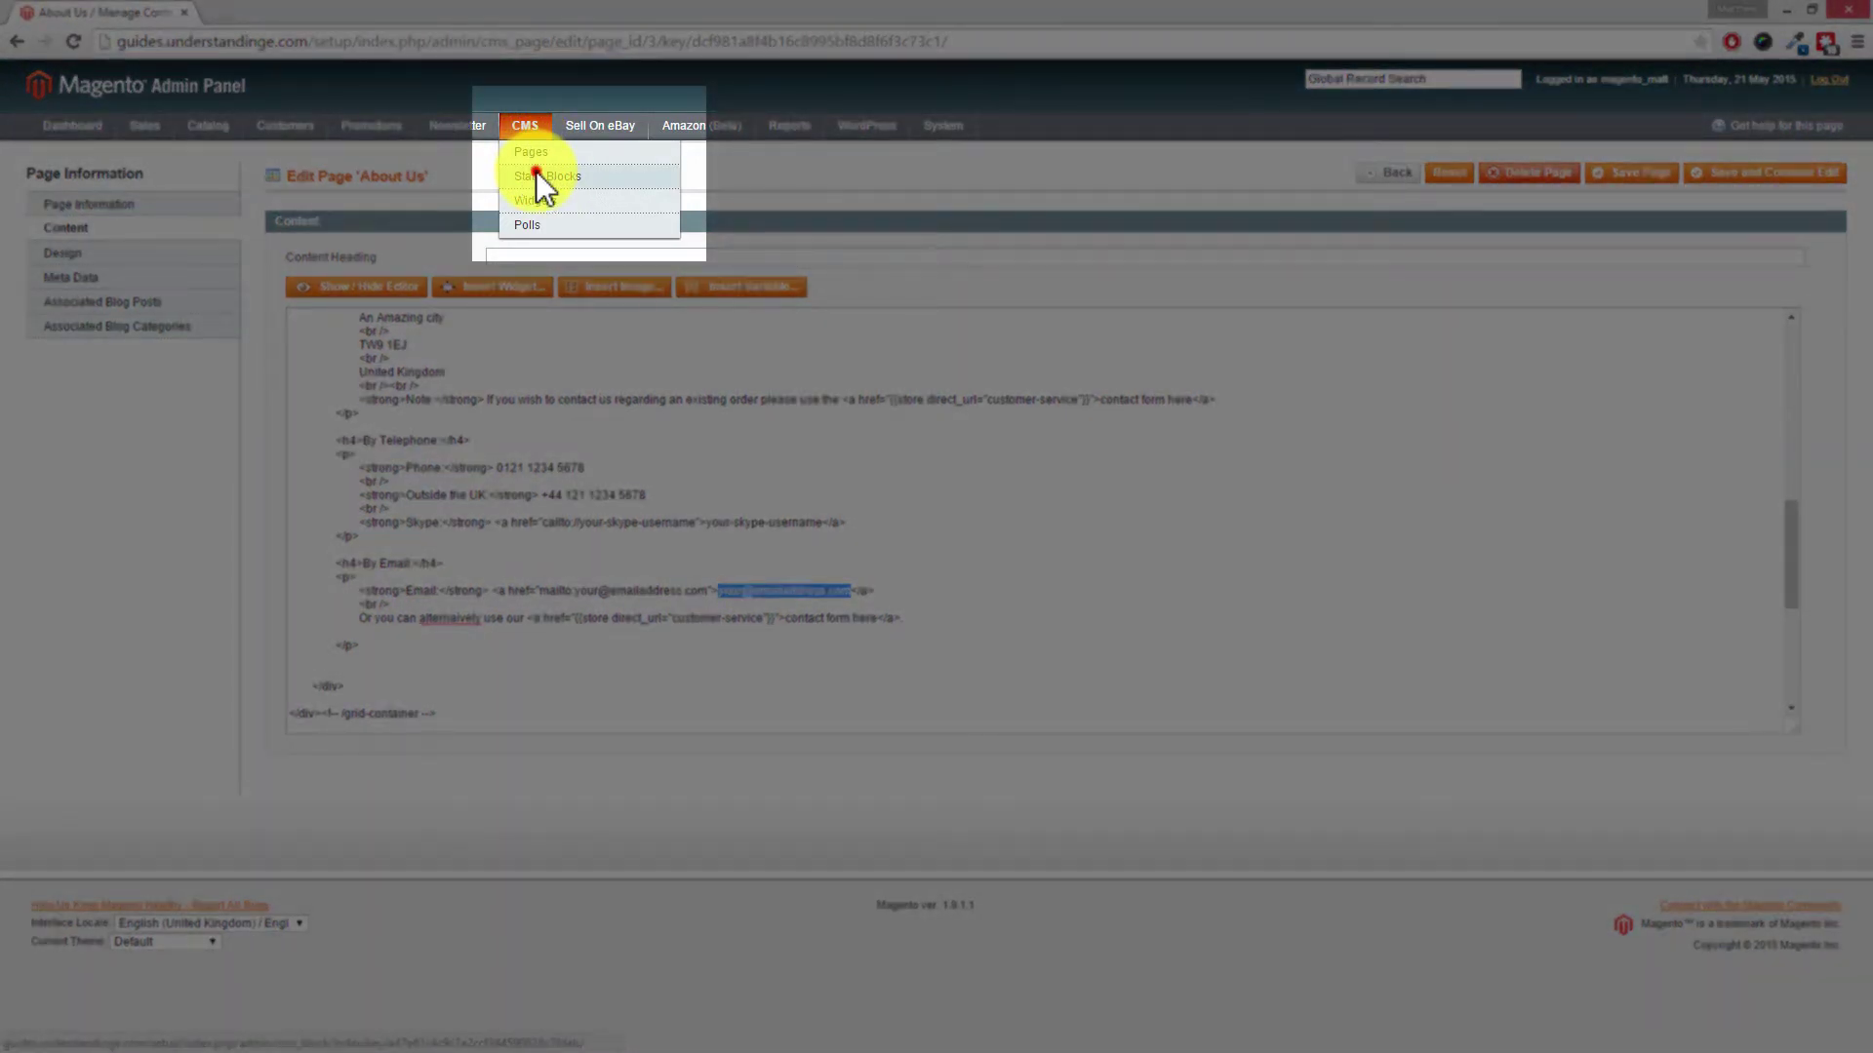
click(536, 175)
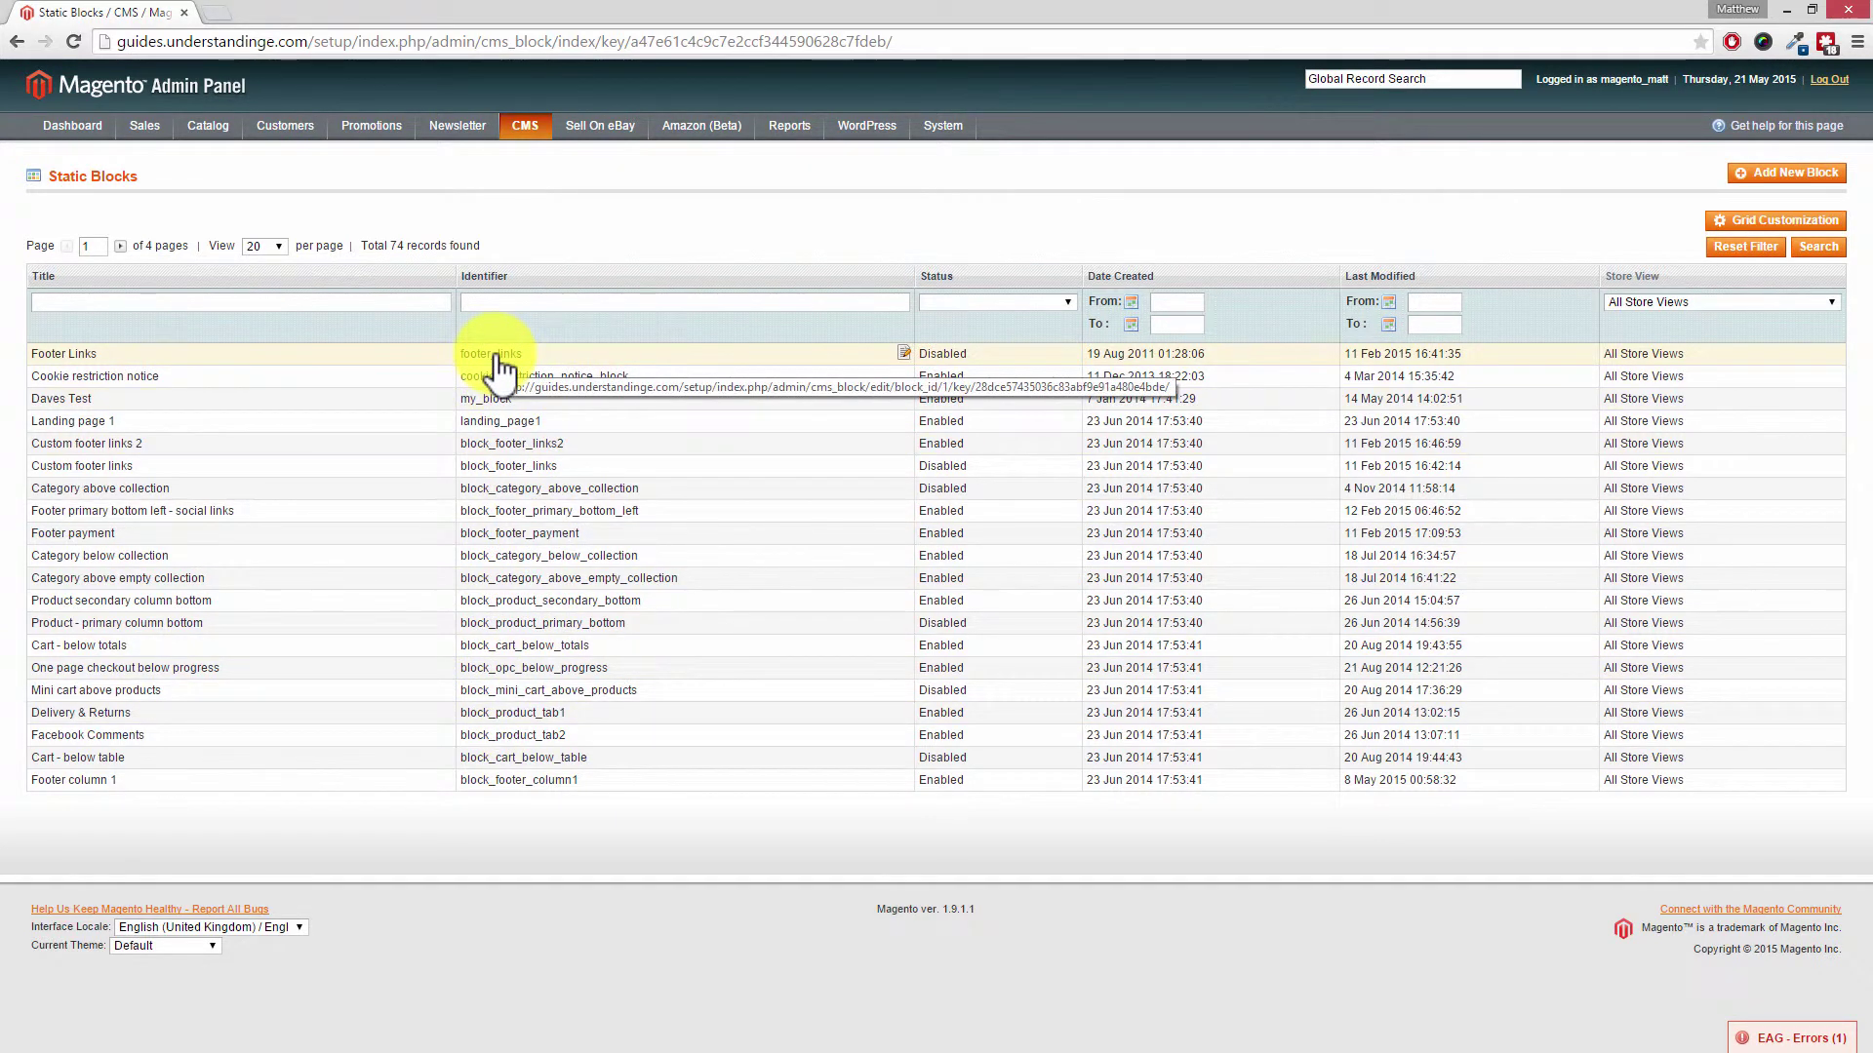
click(508, 542)
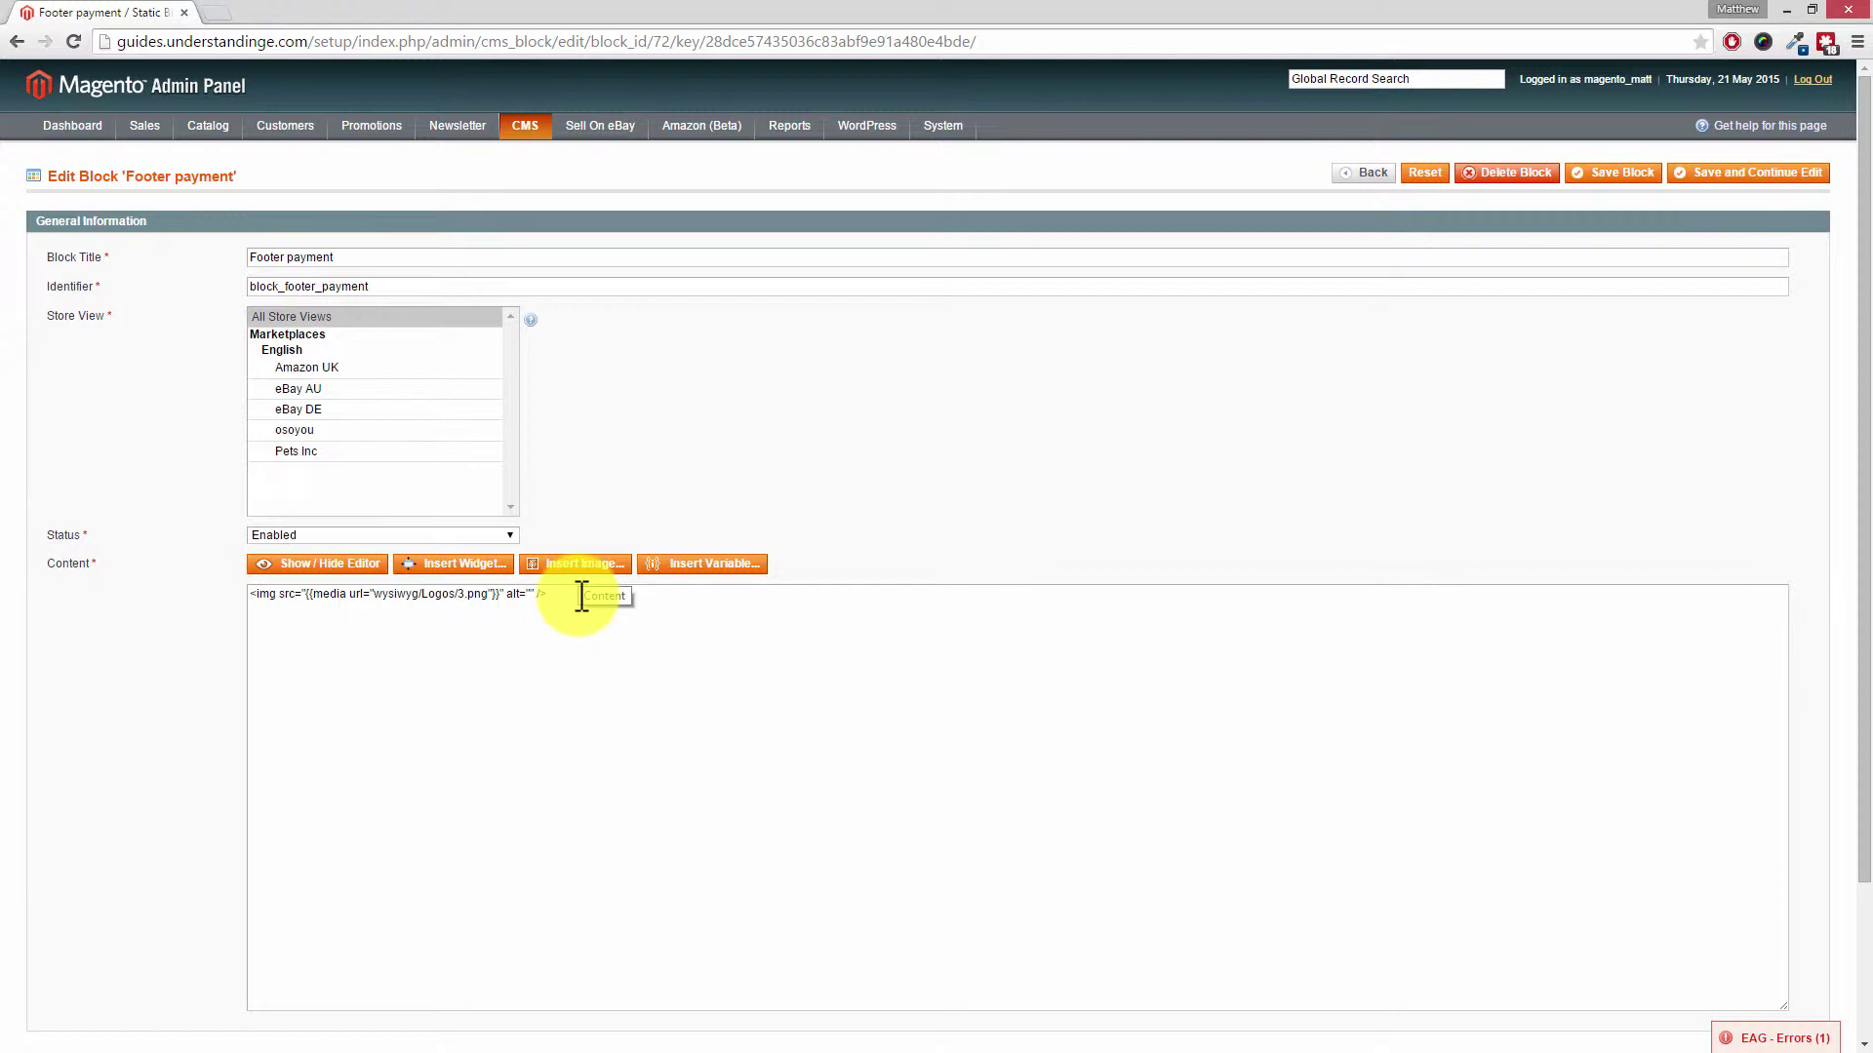
Open the admin user's My Account page and place the cursor in the Current Admin Password field
mouse_move(951, 147)
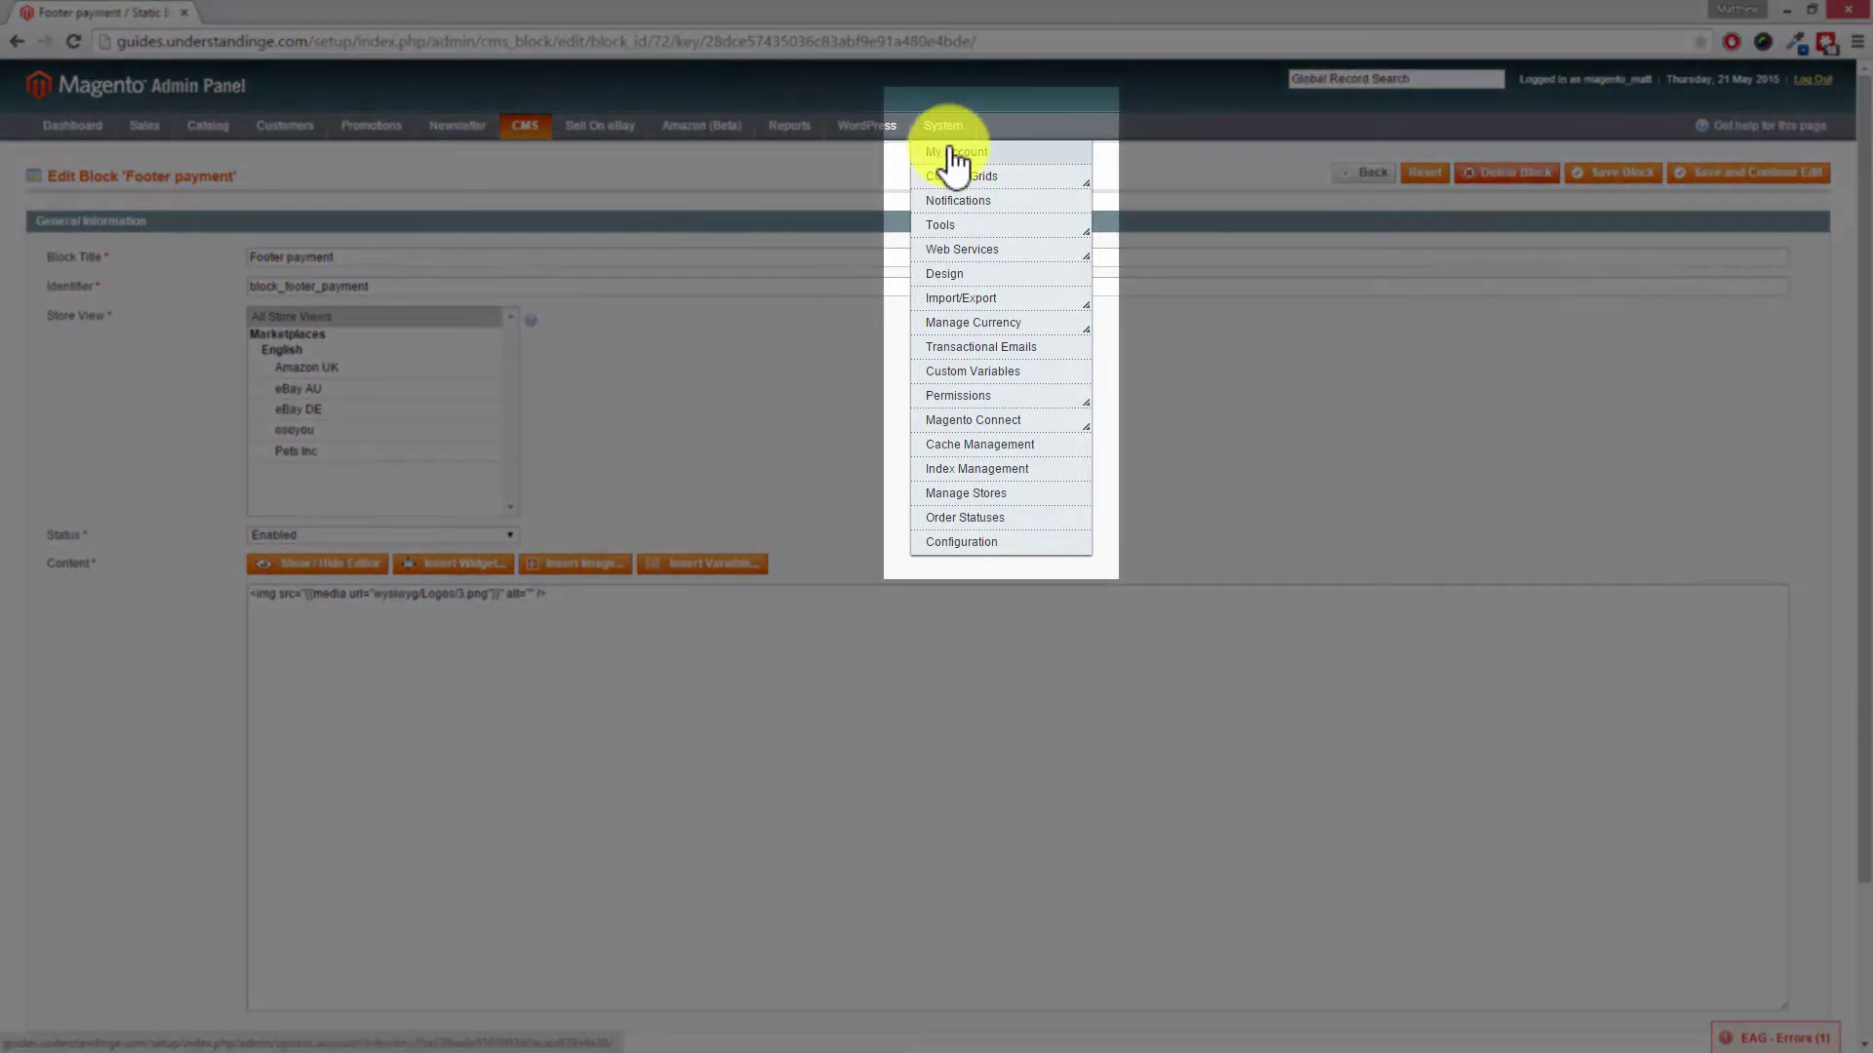
click(951, 153)
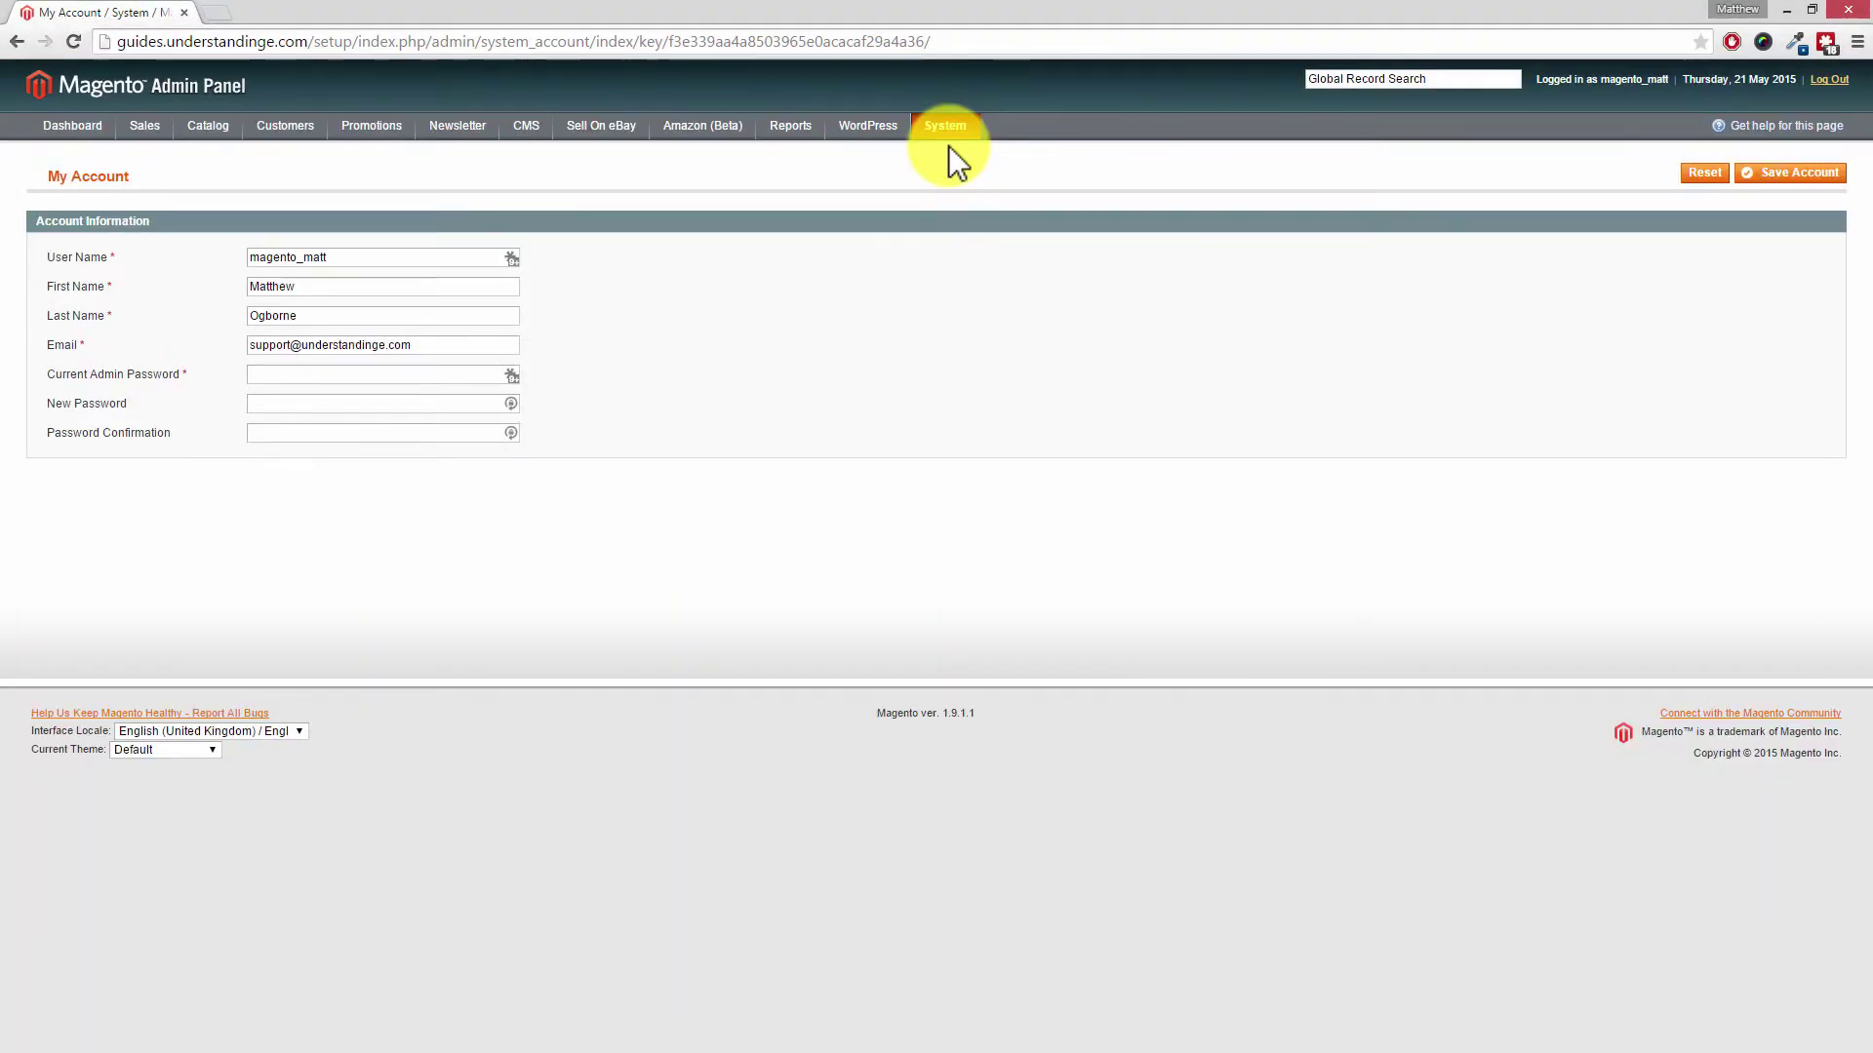
mouse_move(947, 130)
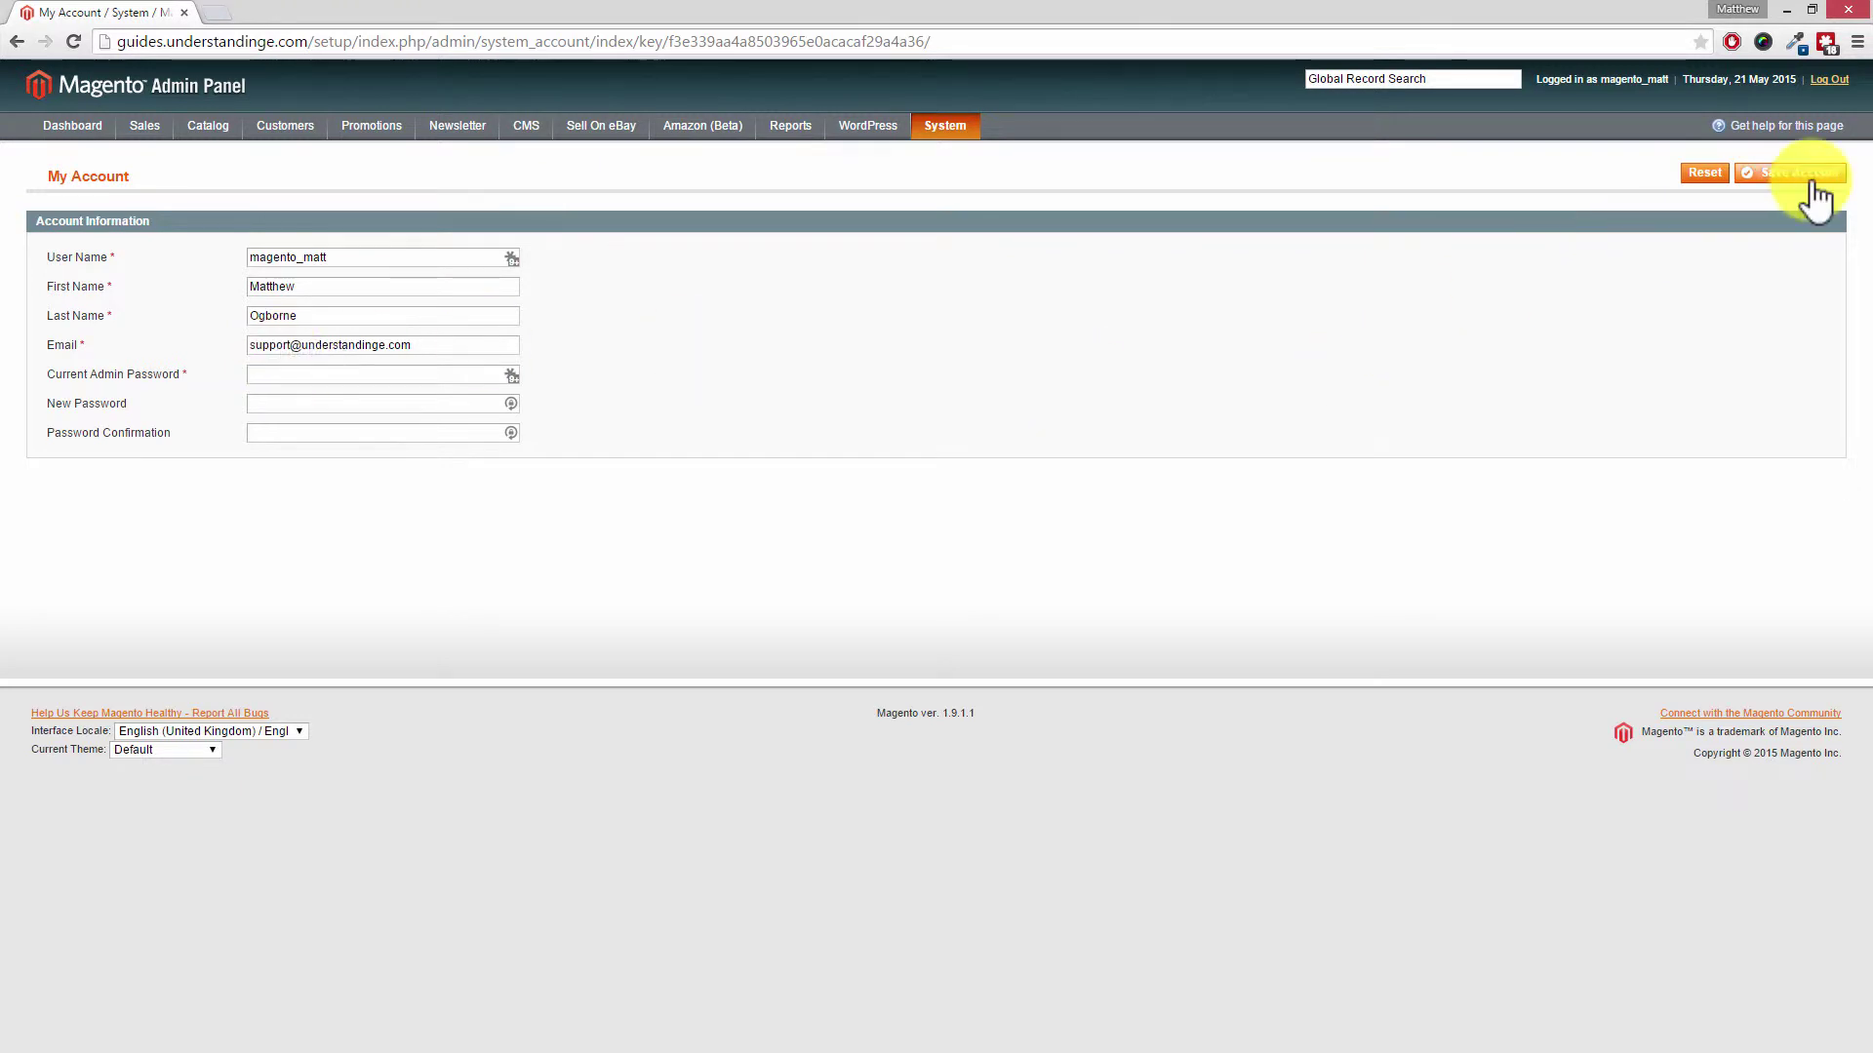
click(276, 379)
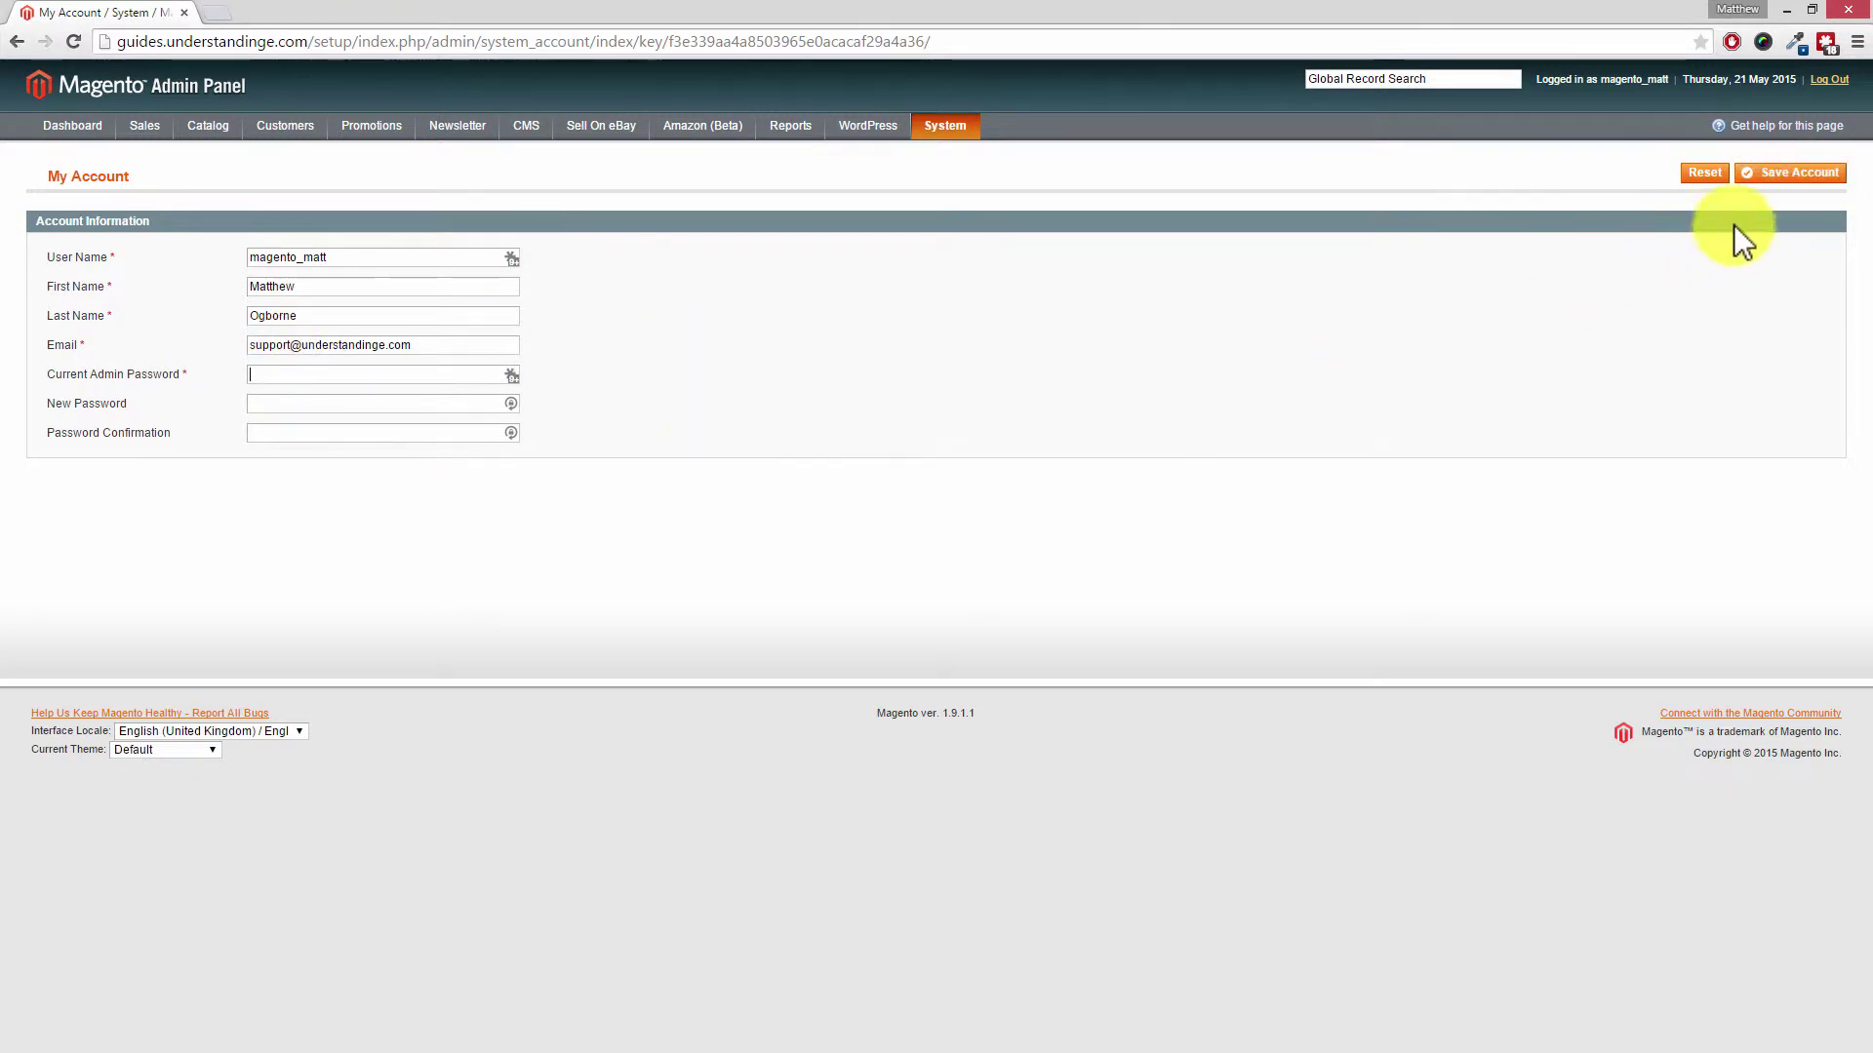
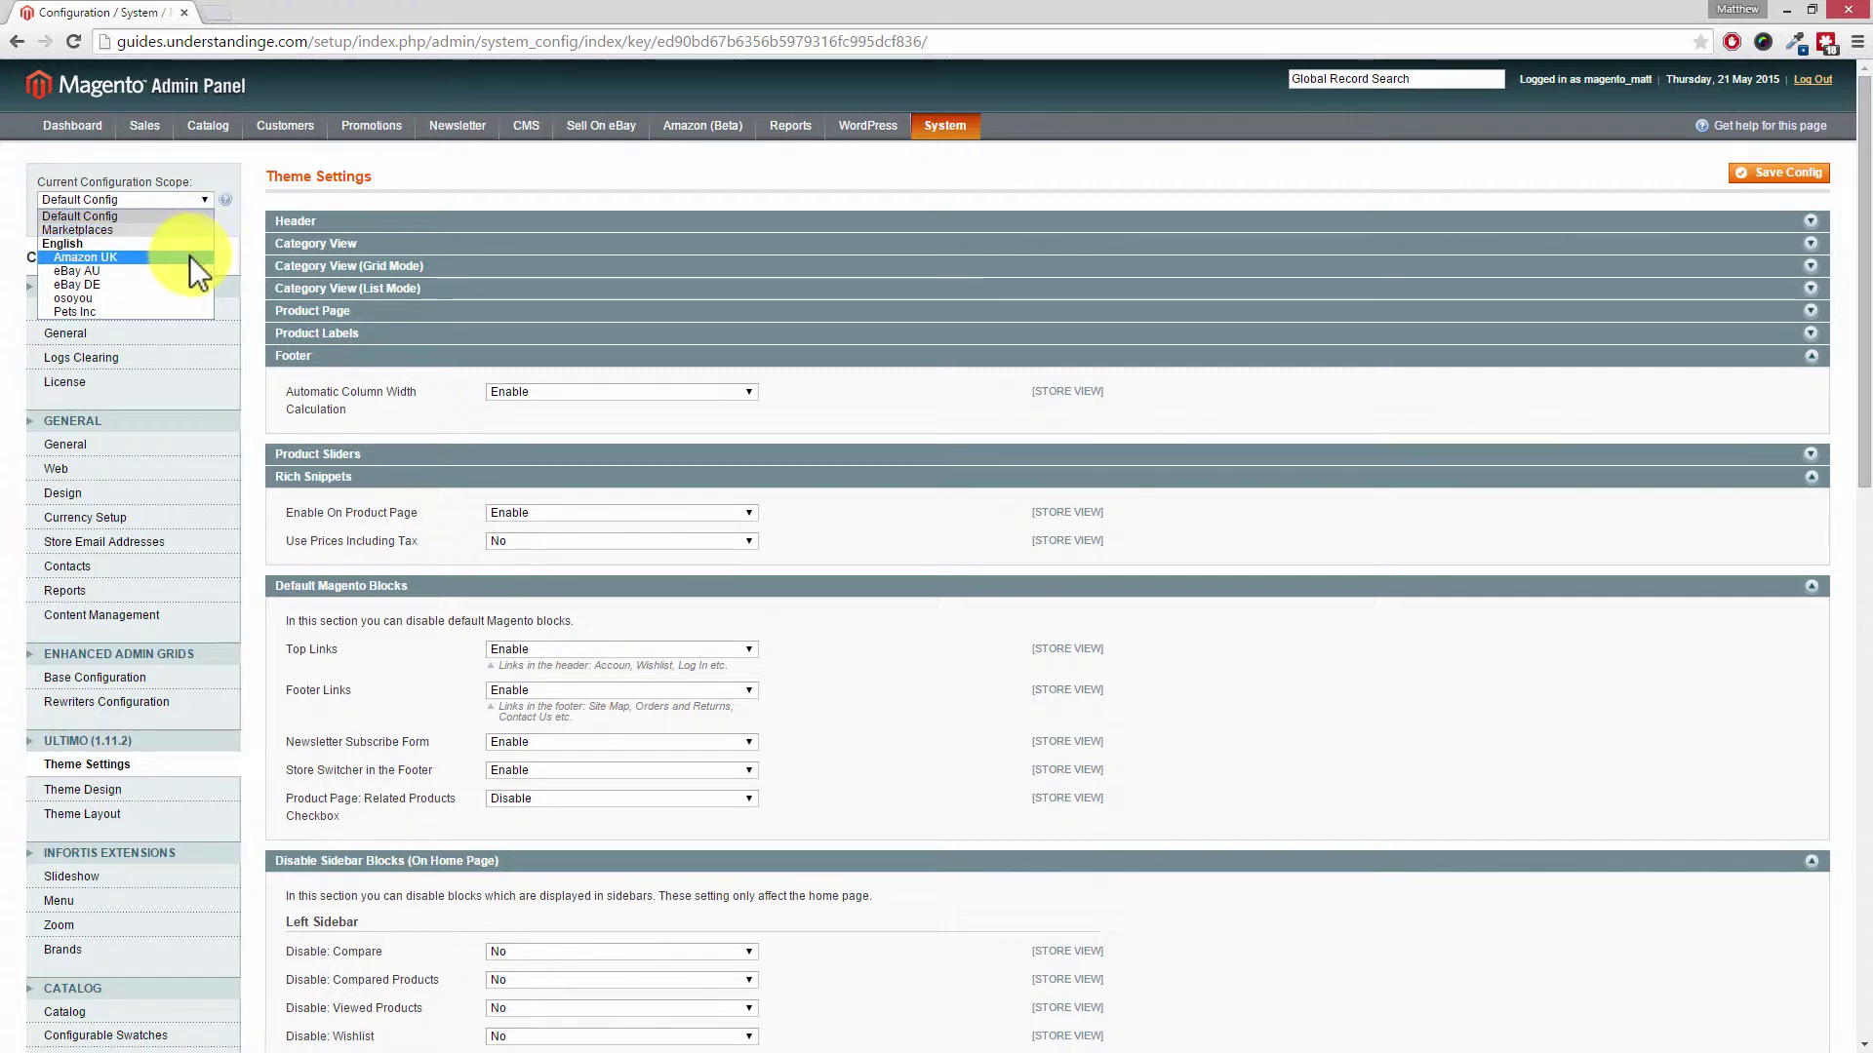
Switch the configuration scope to eBay DE and open its Store Email Addresses settings
click(80, 284)
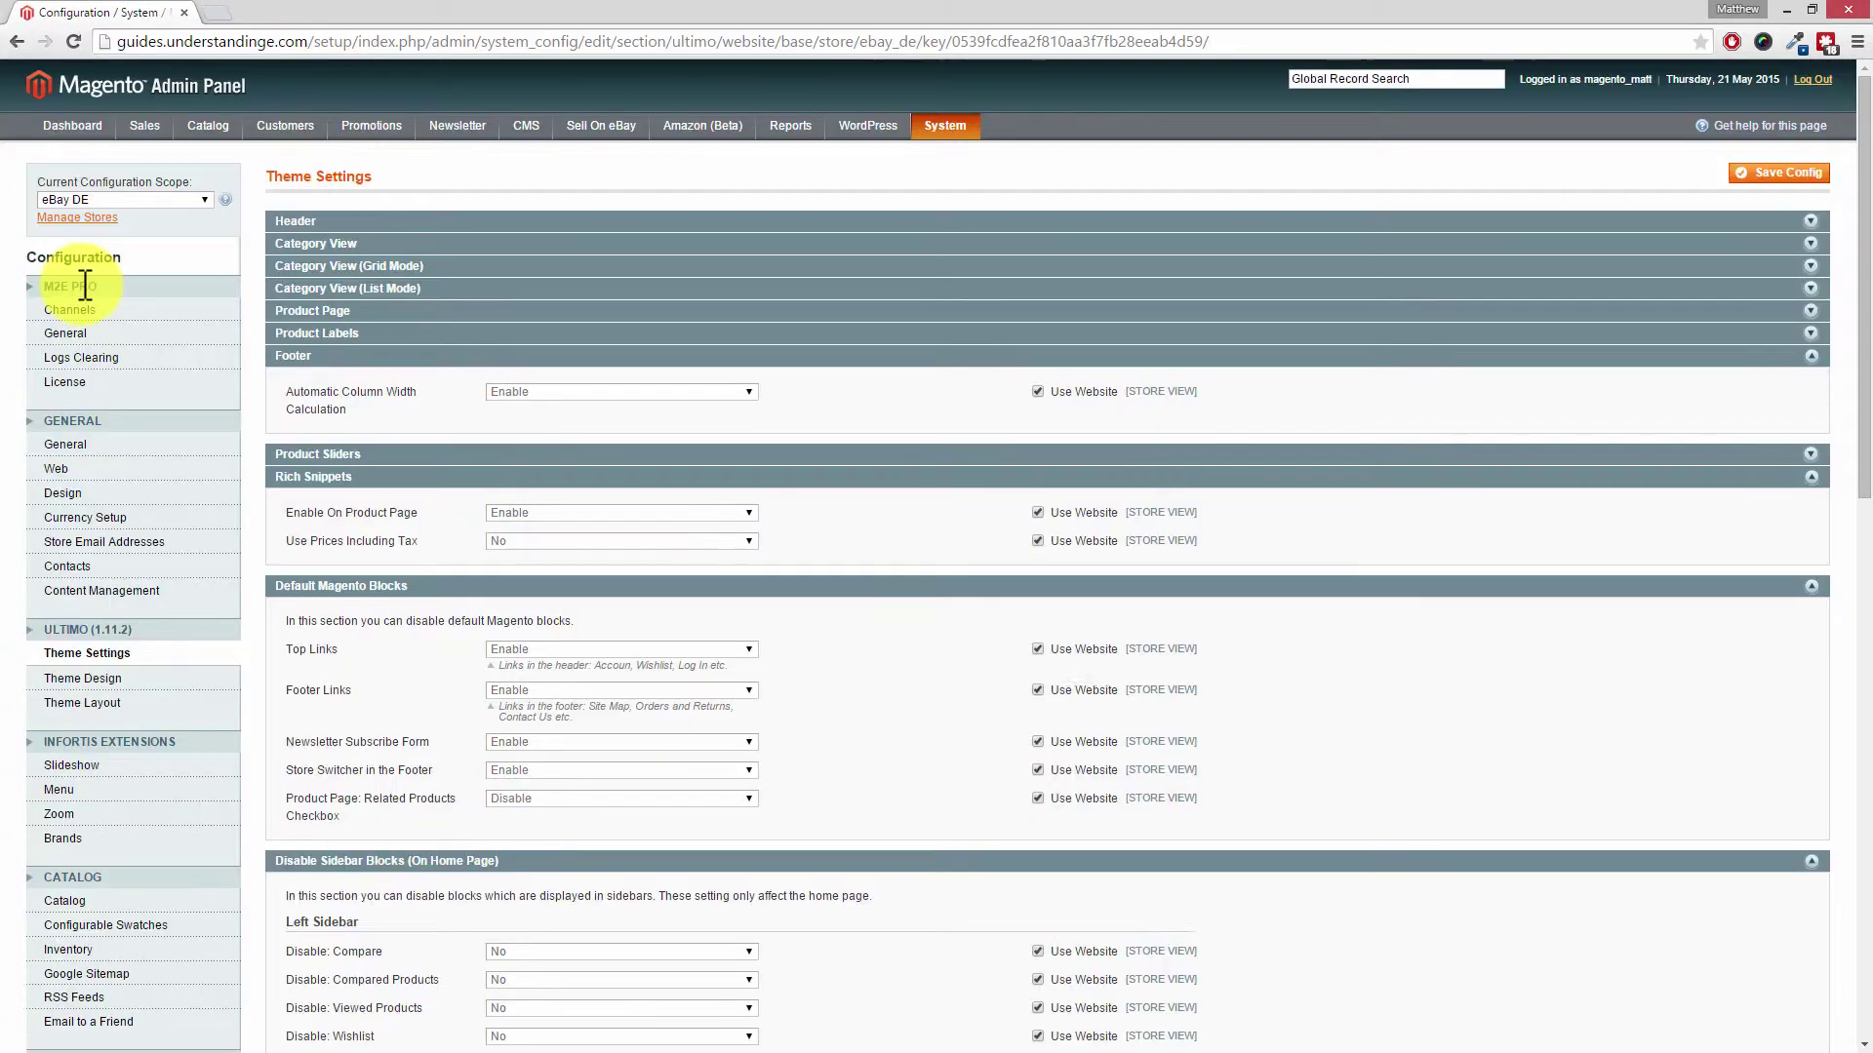
click(74, 538)
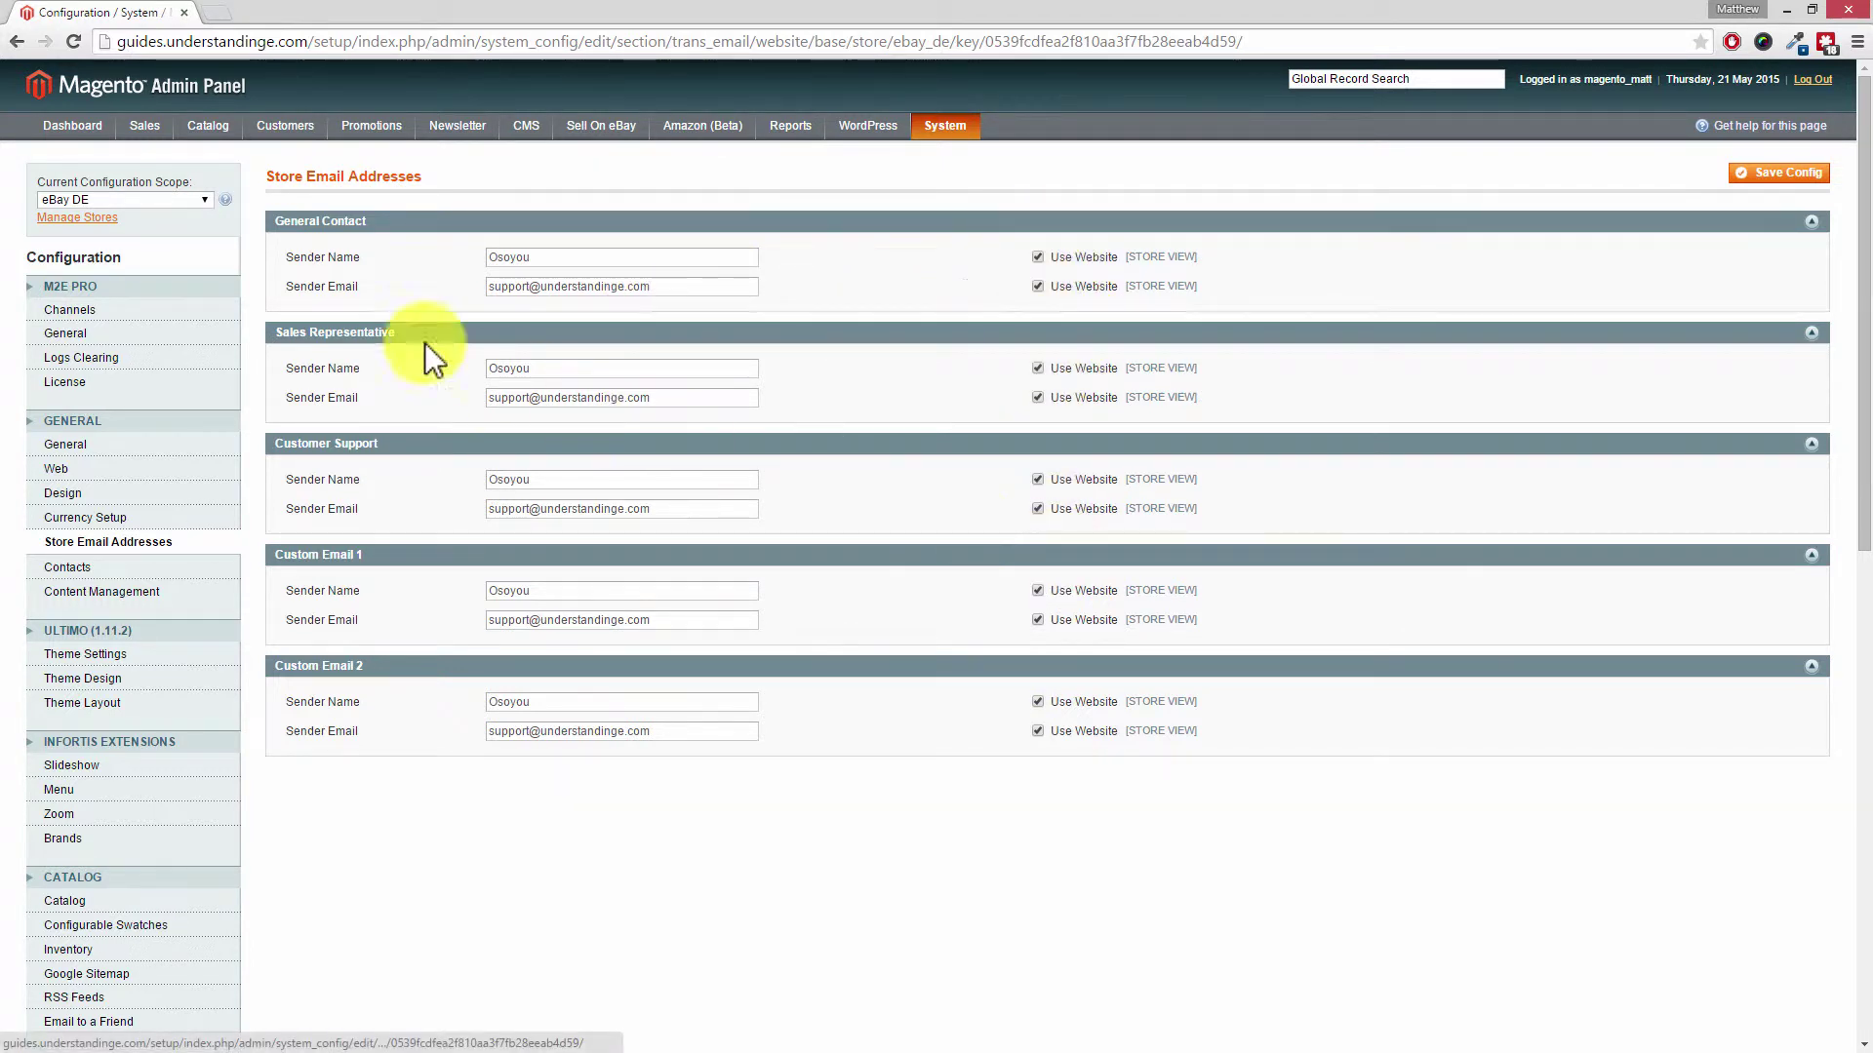
Switch the configuration scope to Marketplaces and turn off Use Default for the General Contact sender name and sender email
click(206, 196)
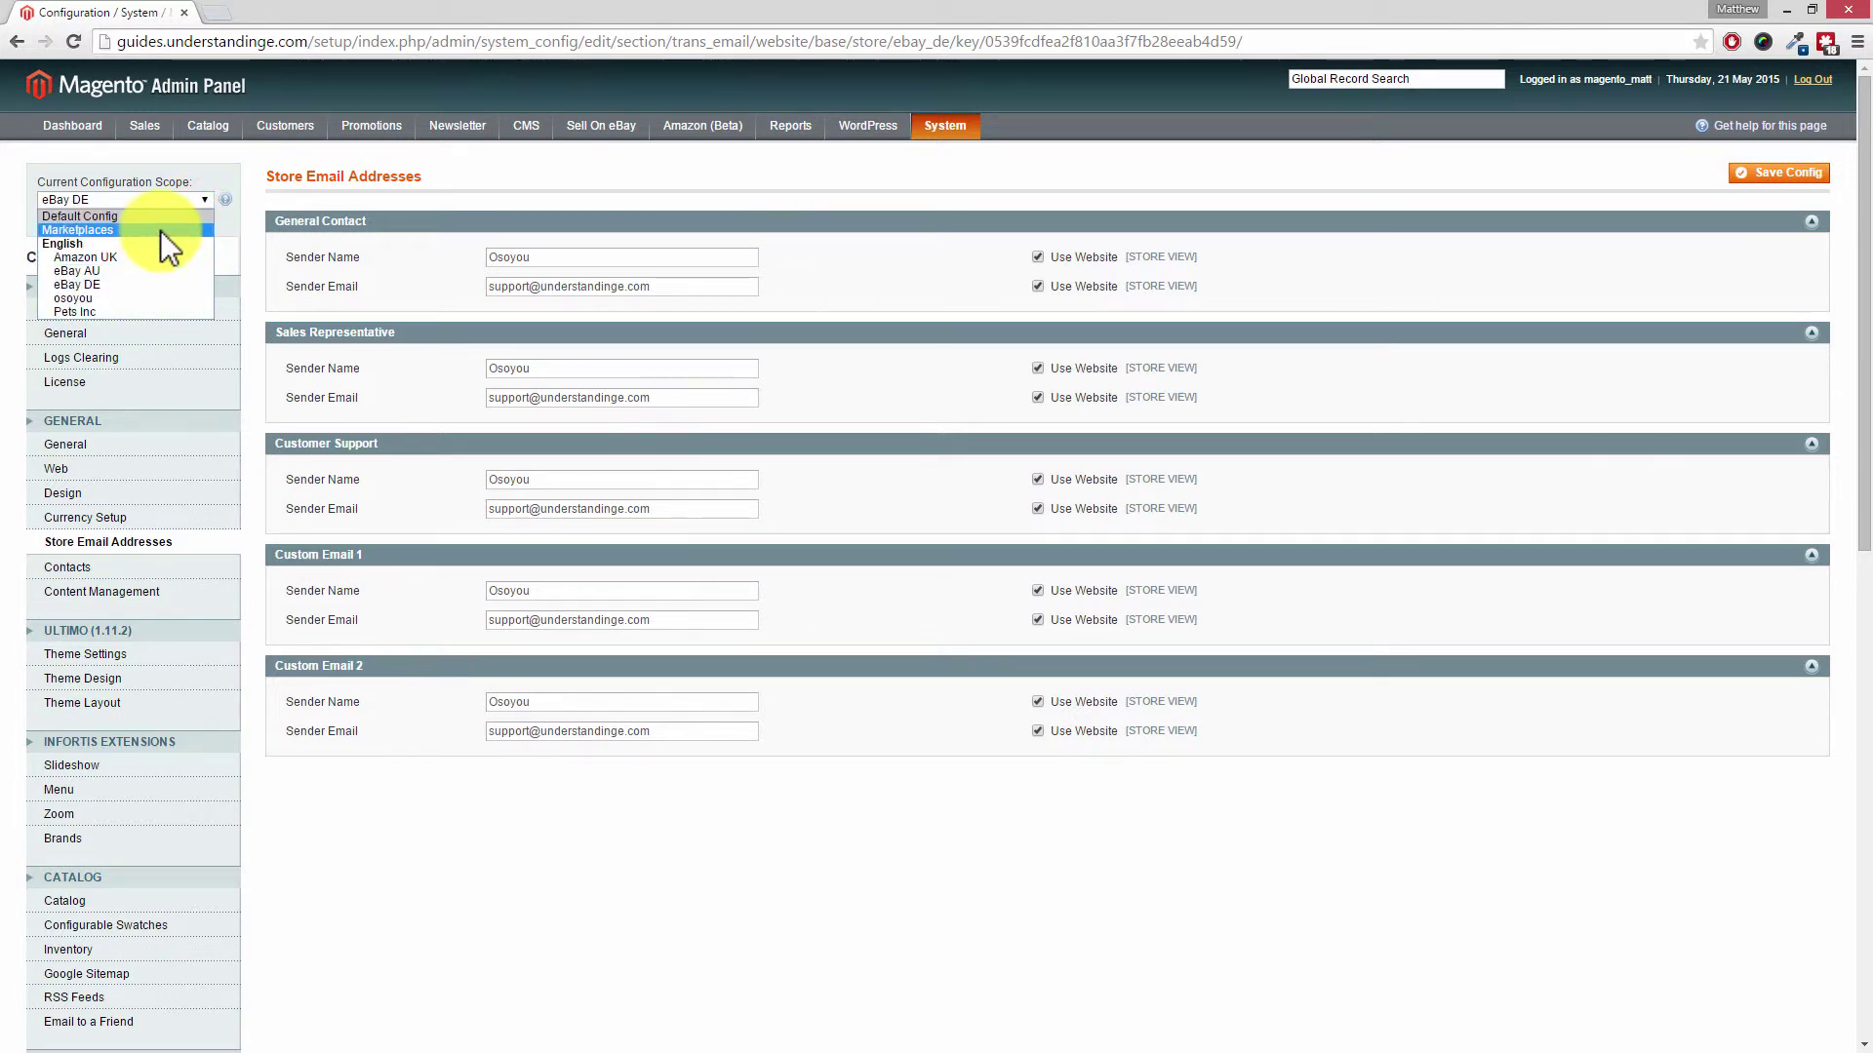
click(100, 229)
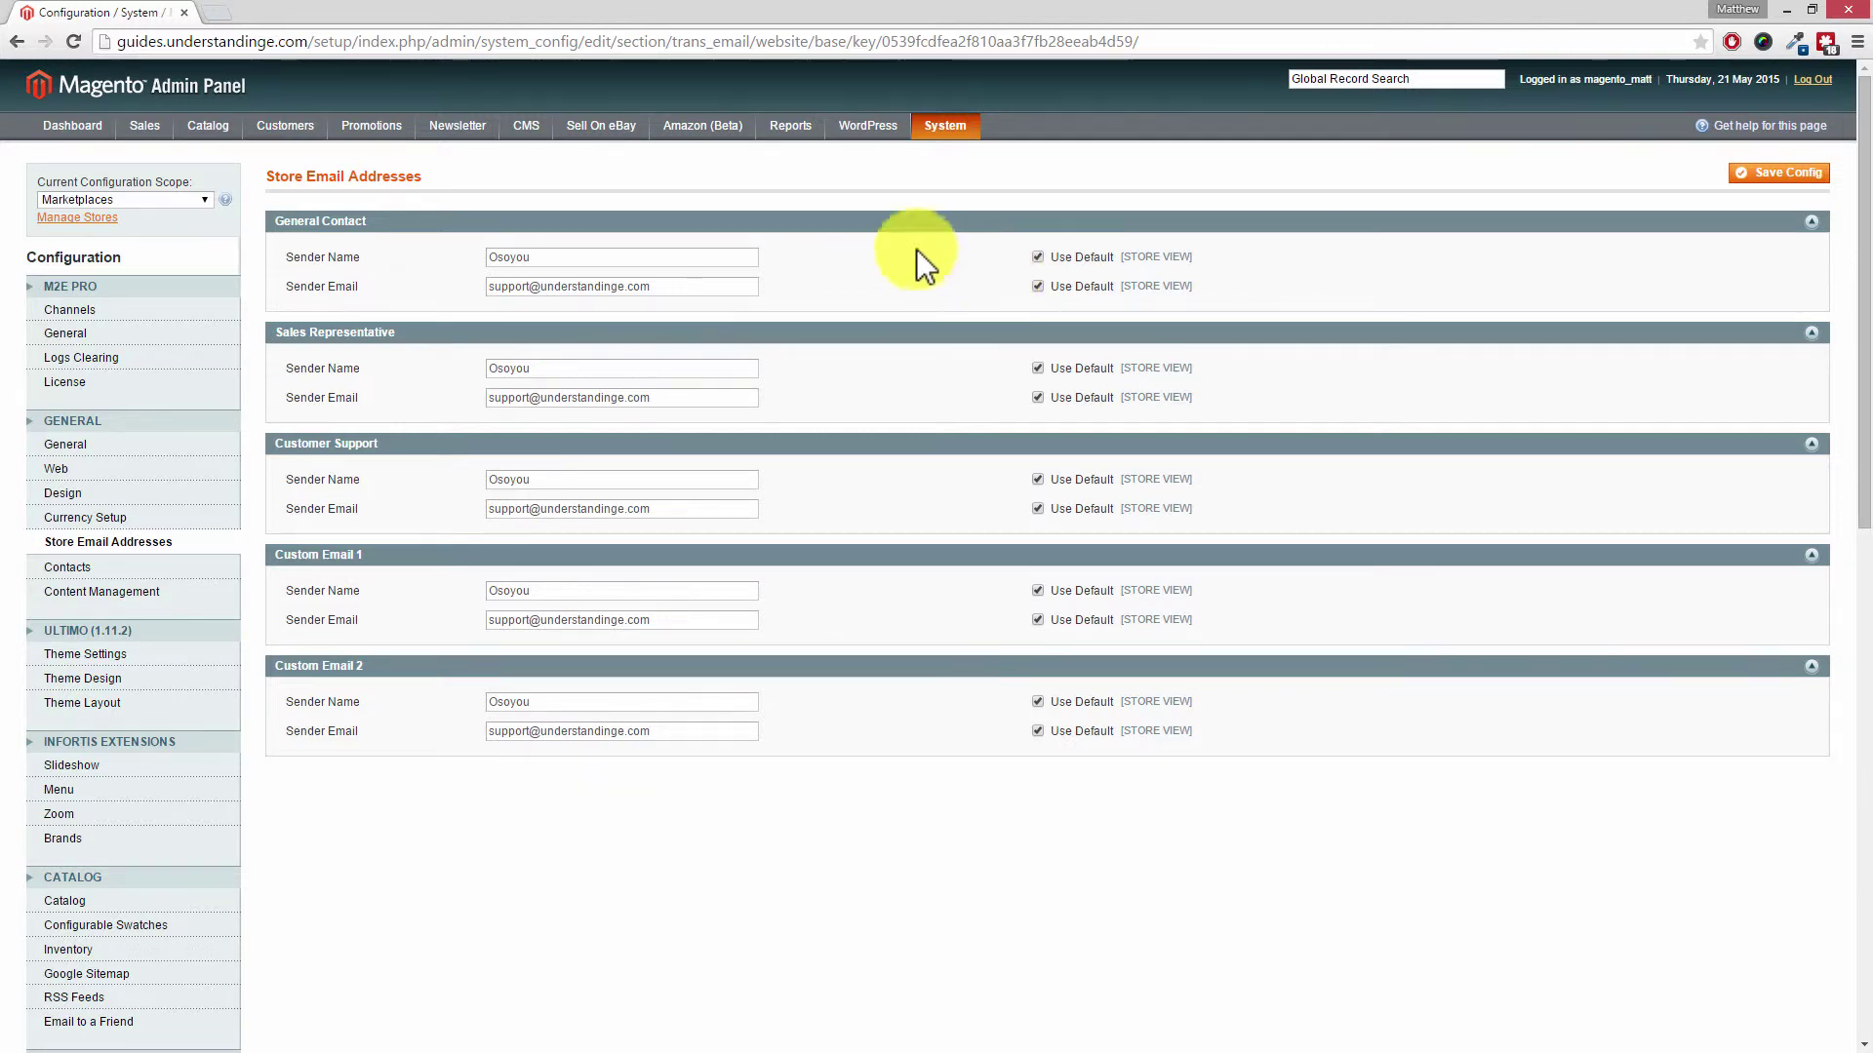
click(205, 200)
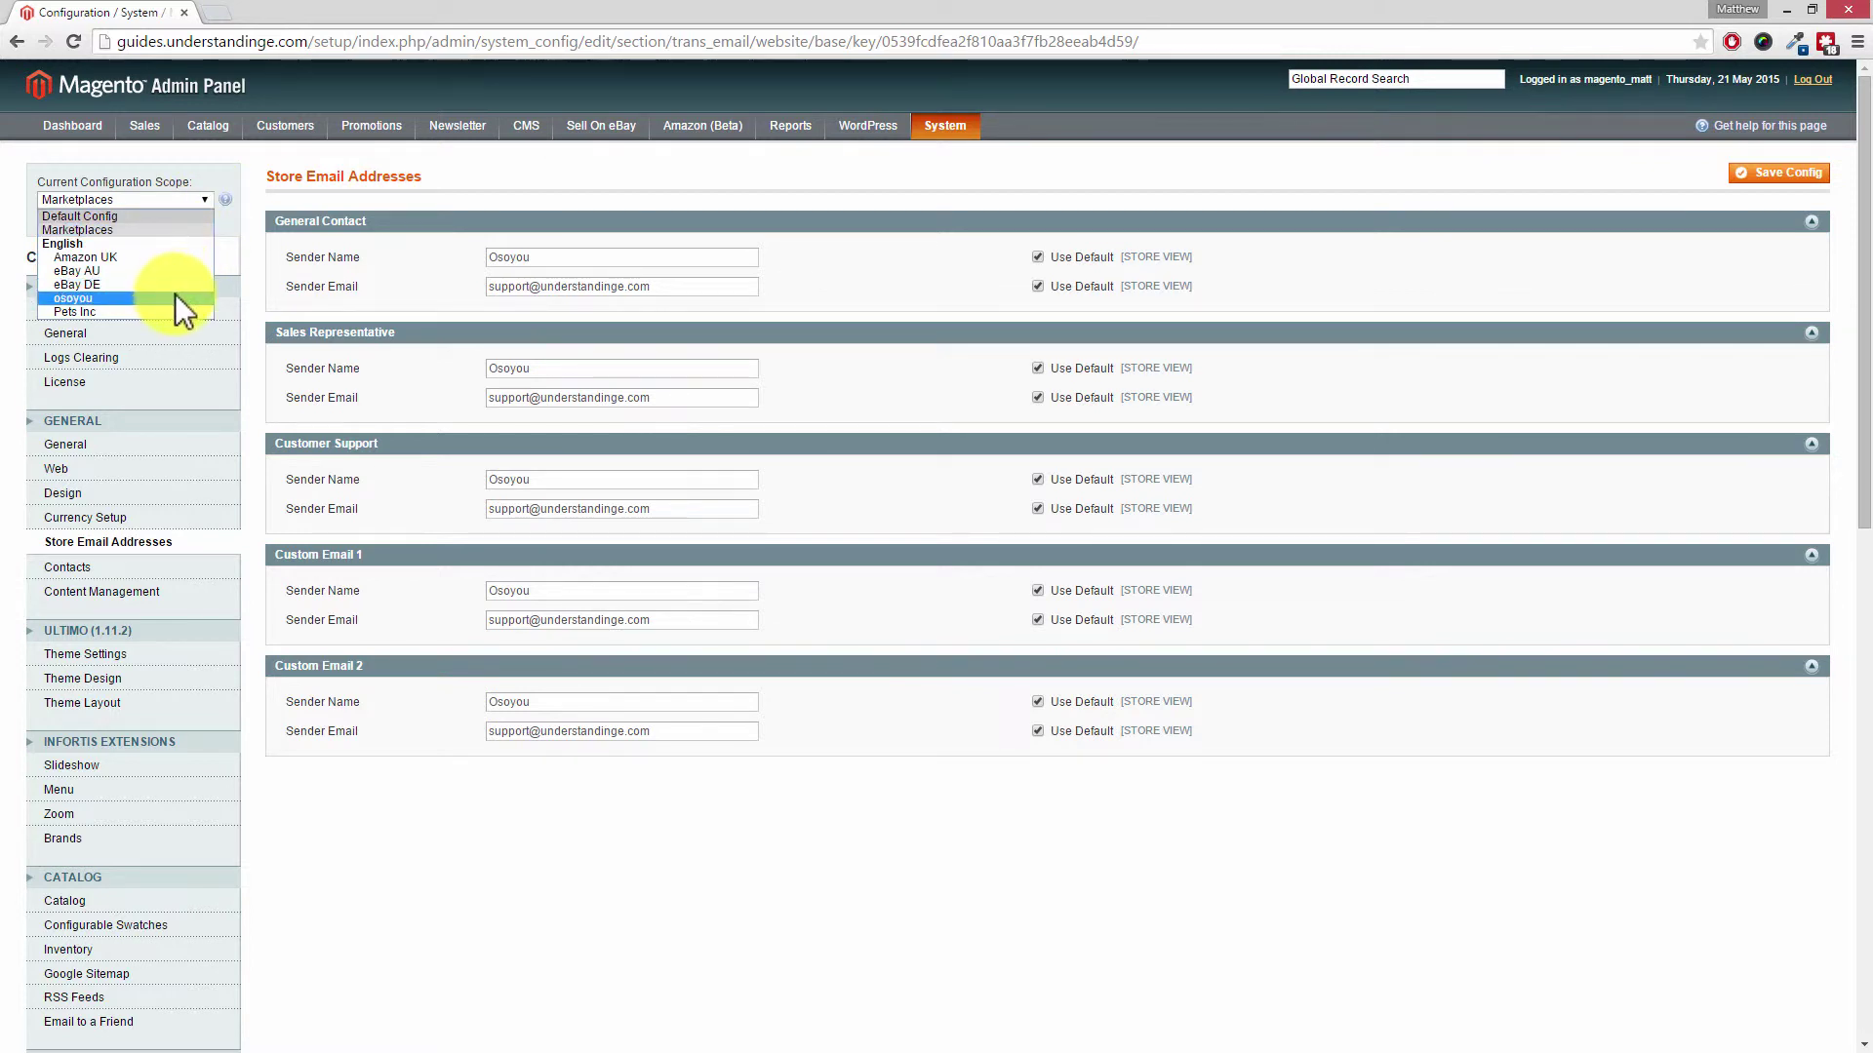
click(170, 227)
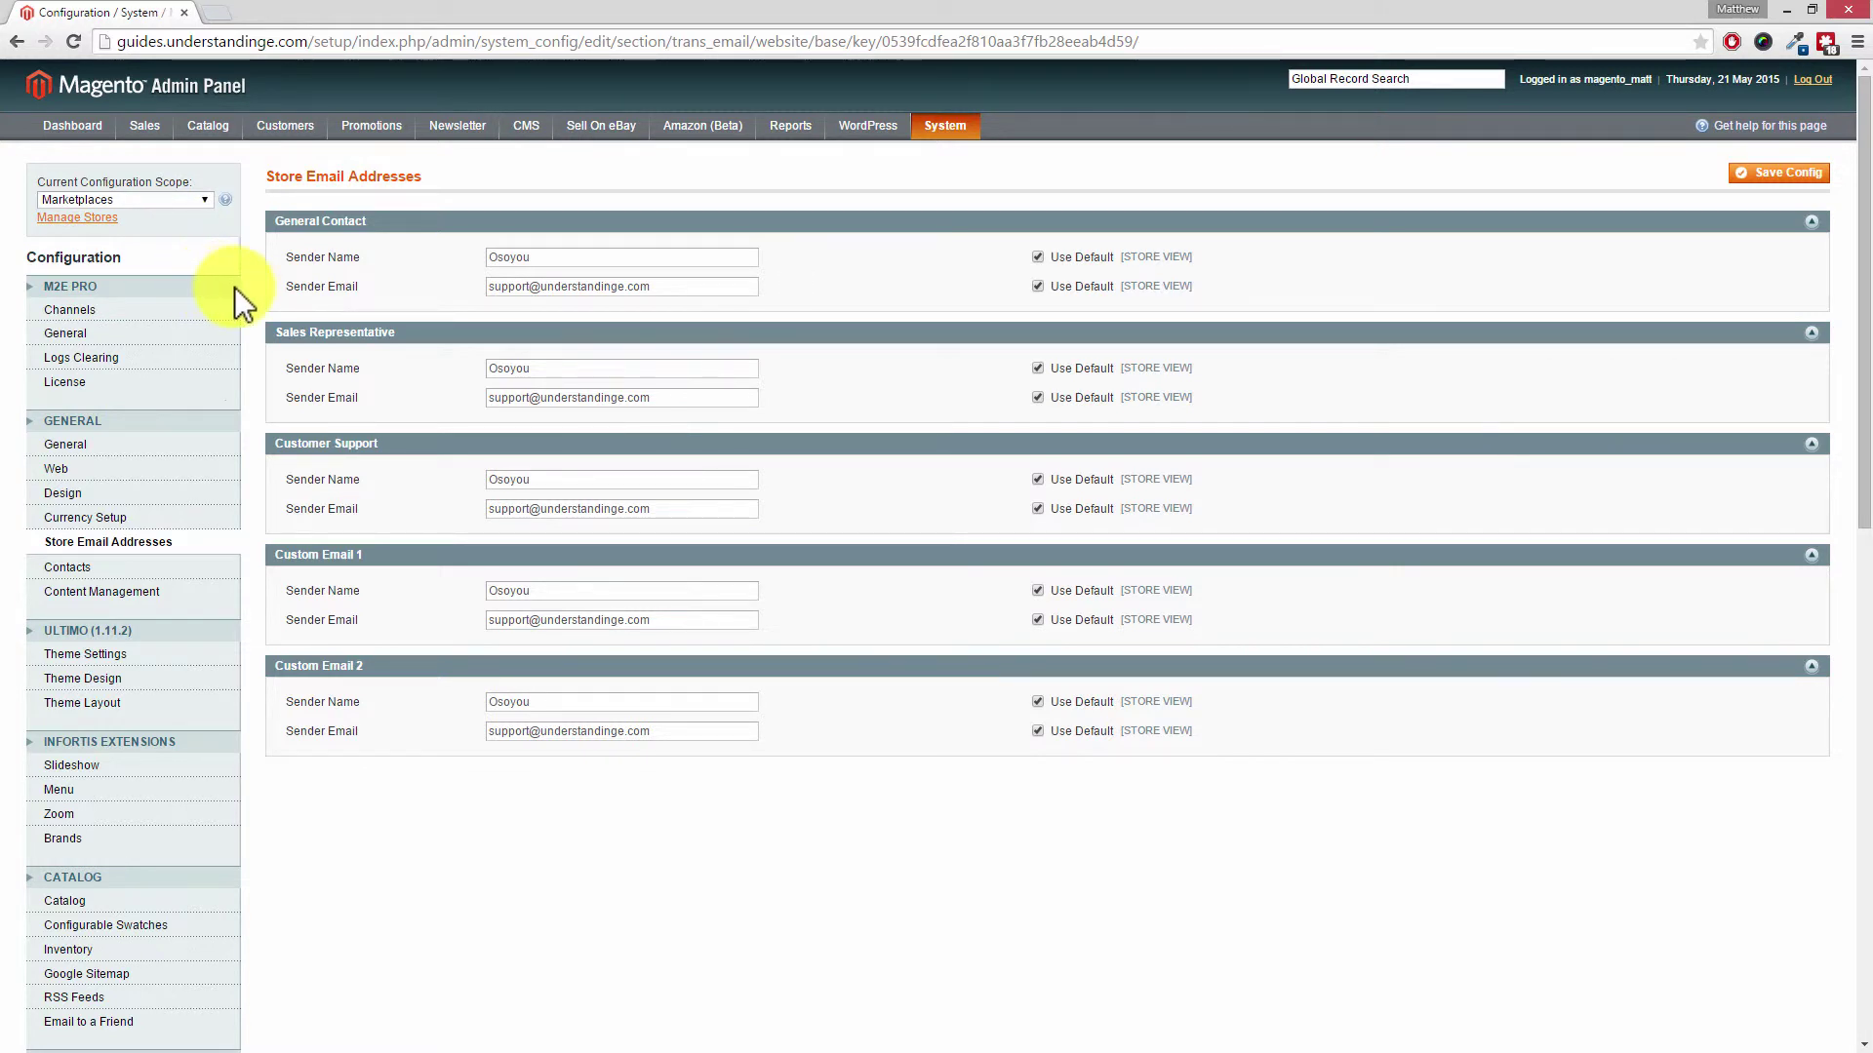
click(1038, 257)
click(1037, 286)
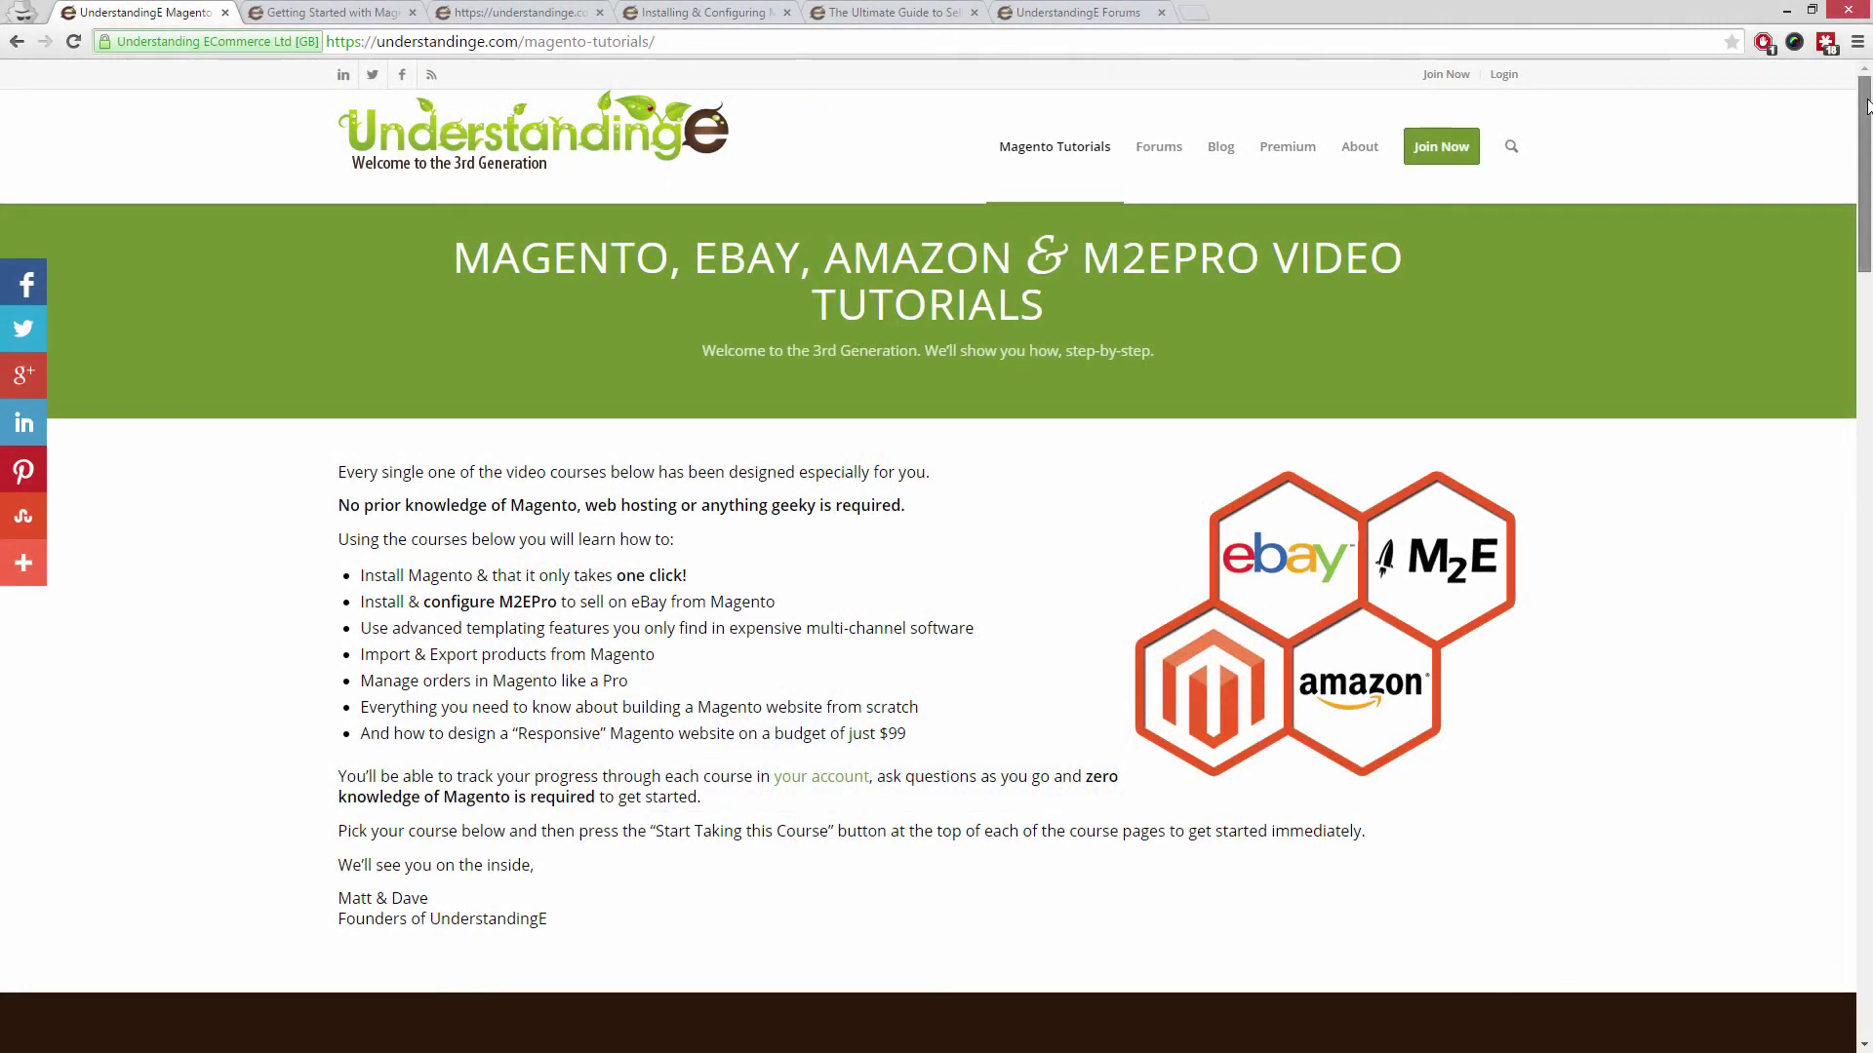
drag(1867, 105, 1868, 487)
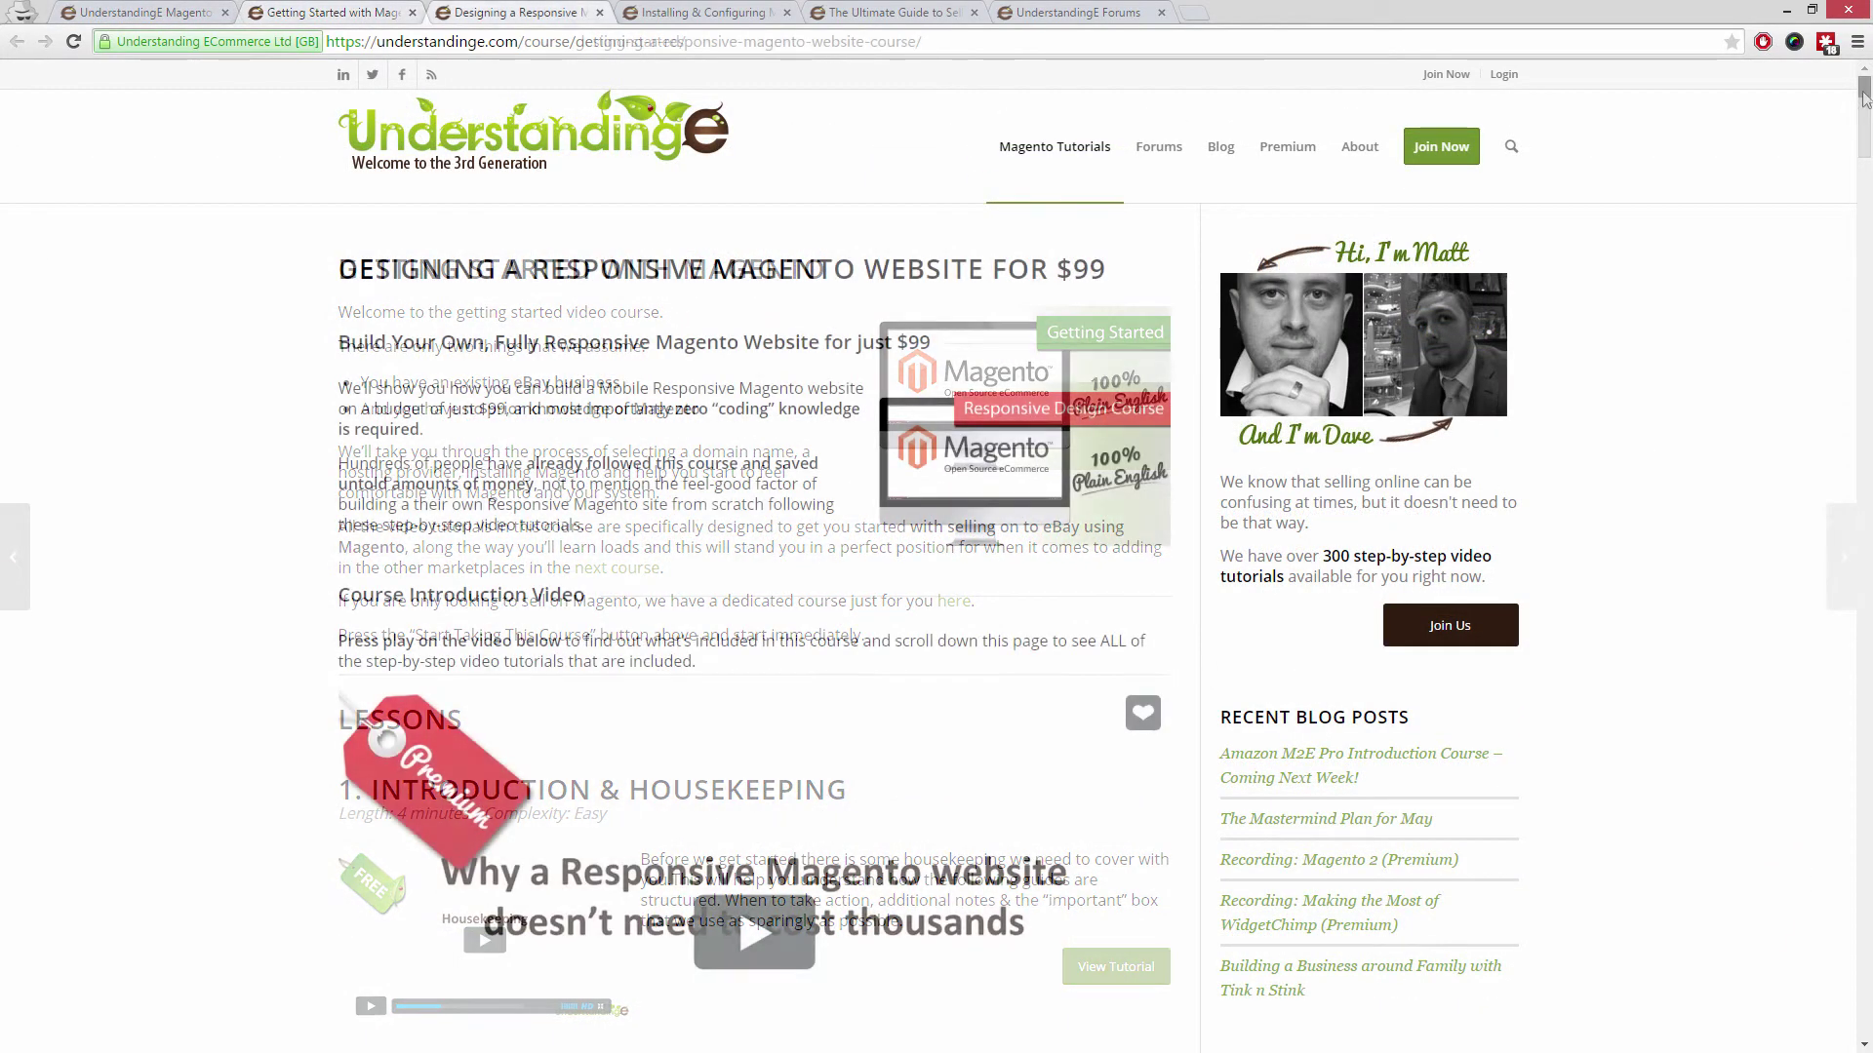
drag(1864, 100, 1866, 135)
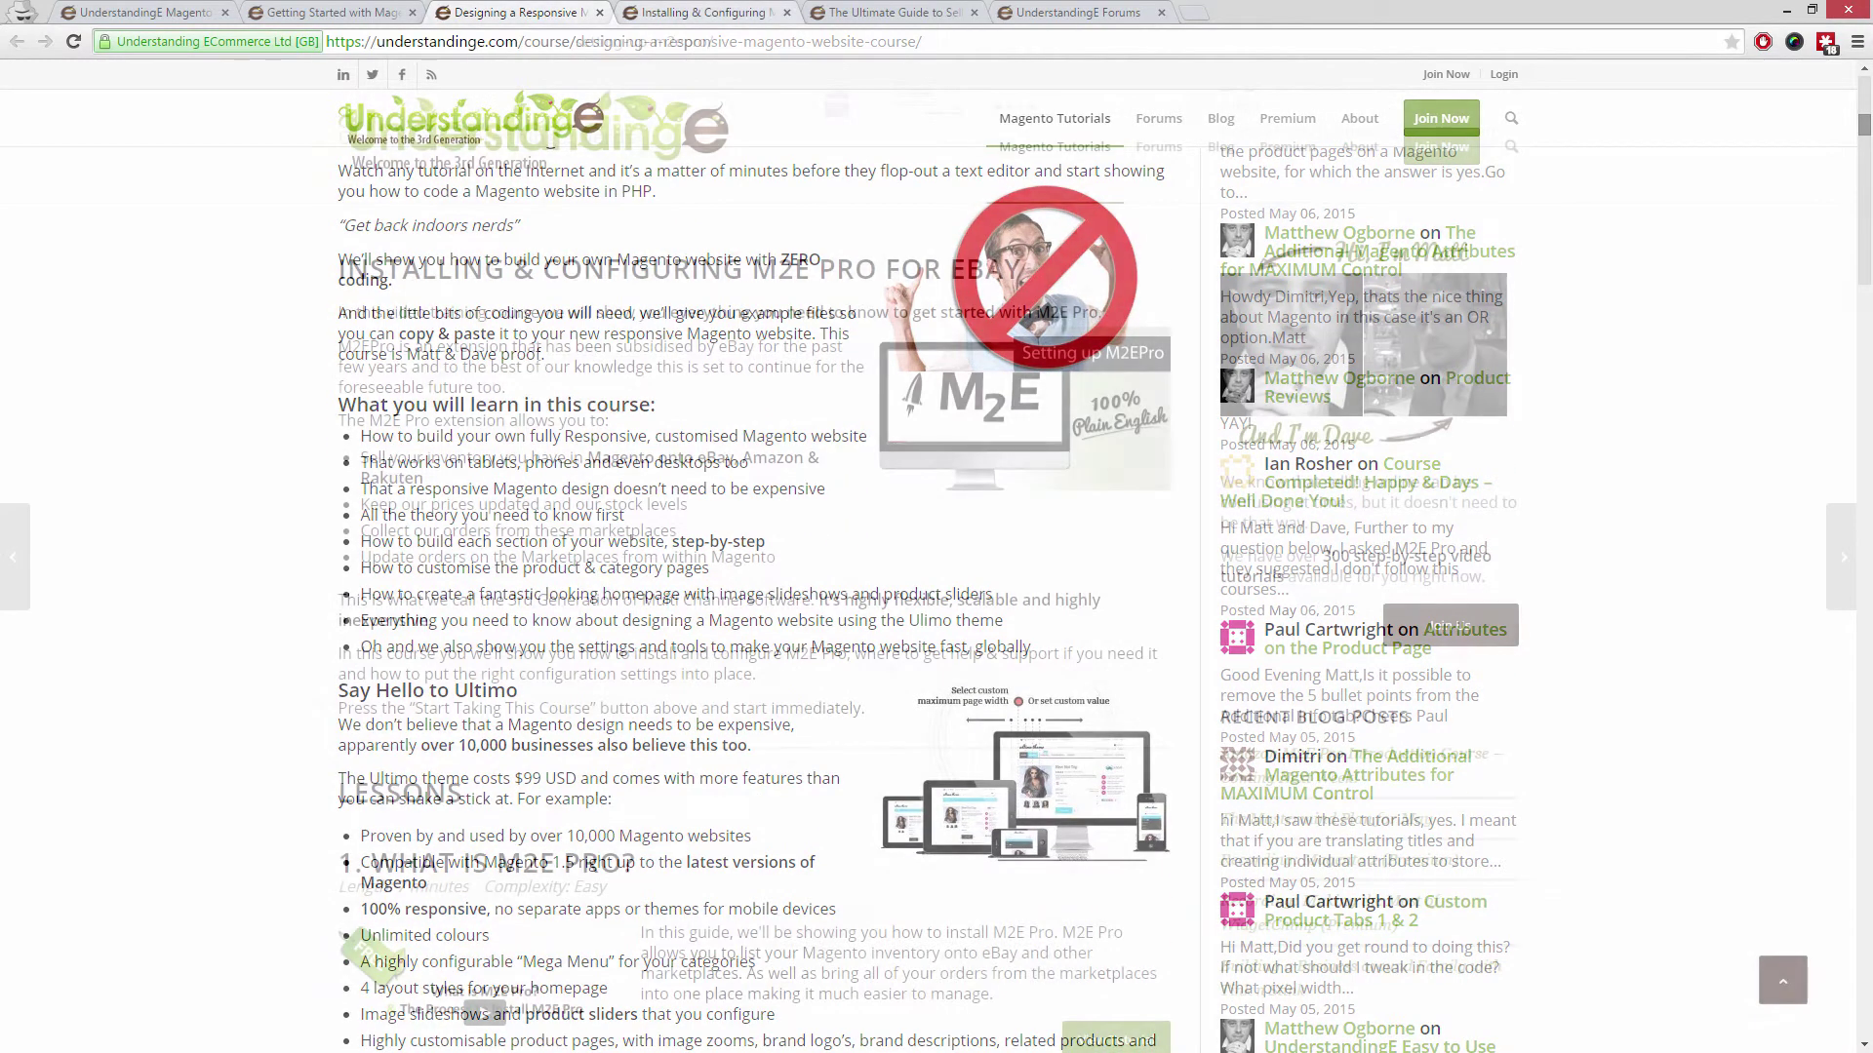